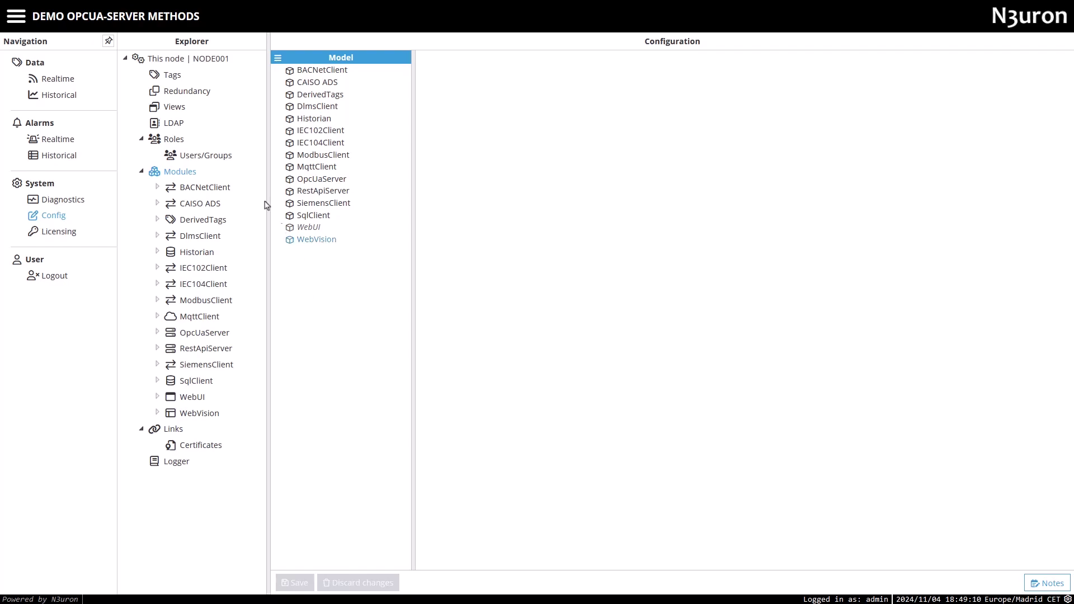
List the real-time tags under PVPLANT including sublevels, filtered by TRK*
{"action": "left_click", "coordinate": [61, 78]}
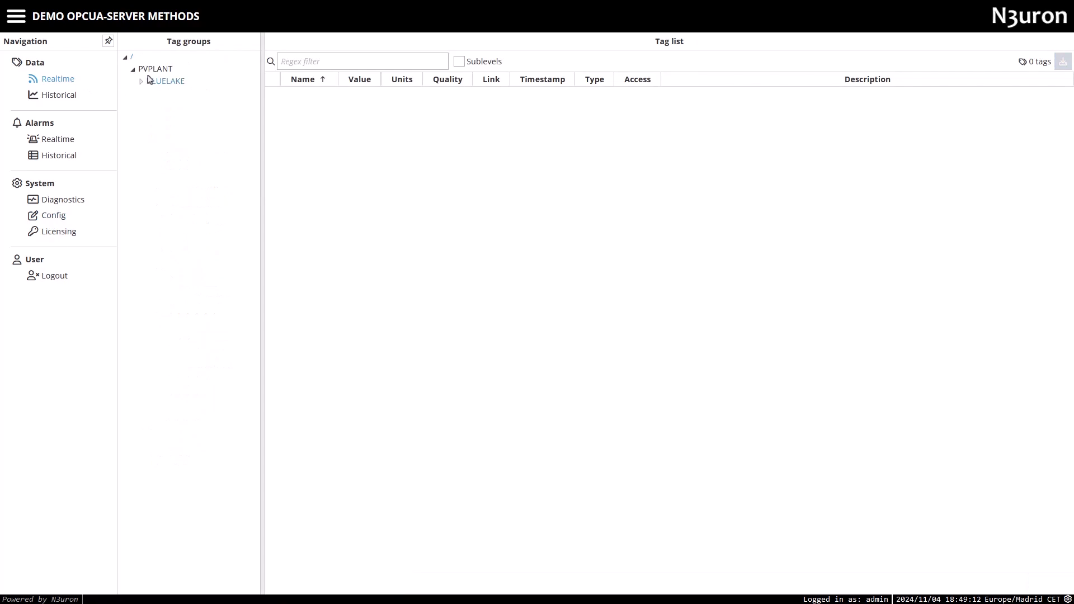
{"action": "left_click", "coordinate": [460, 62]}
{"action": "left_click", "coordinate": [350, 65]}
{"action": "type", "text": "TR"}
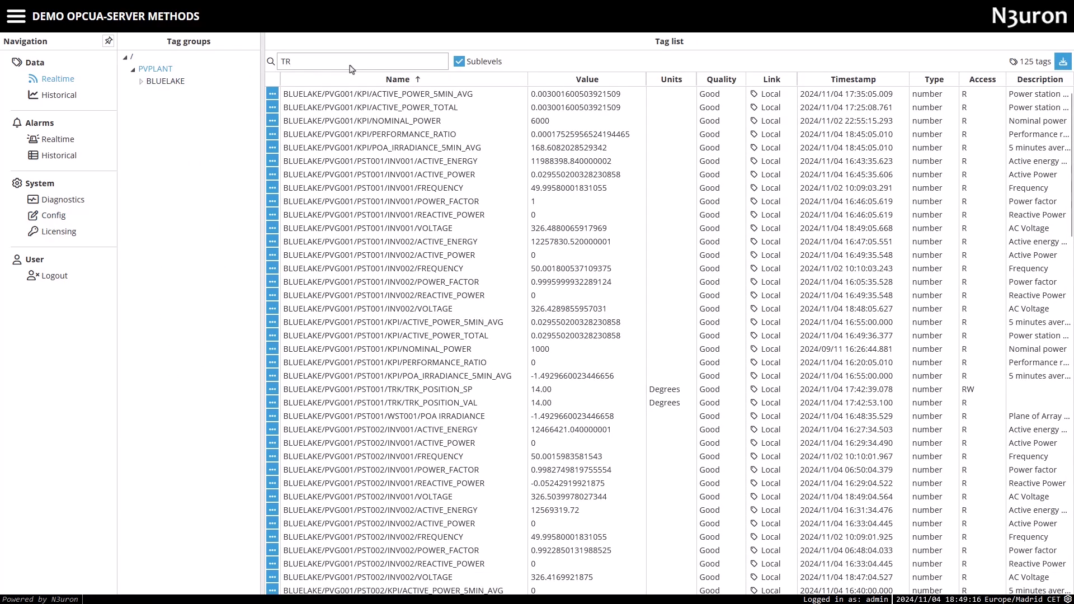
{"action": "type", "text": "K*"}
{"action": "key", "text": "Return"}
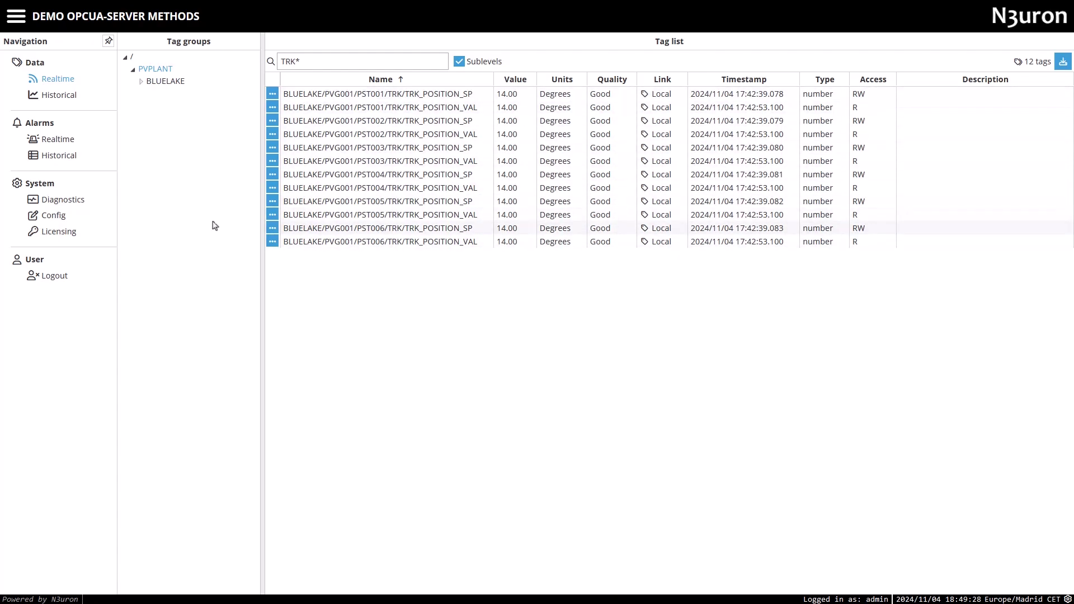
Create a new module named Scripting in the node's module configuration
{"action": "left_click", "coordinate": [53, 218]}
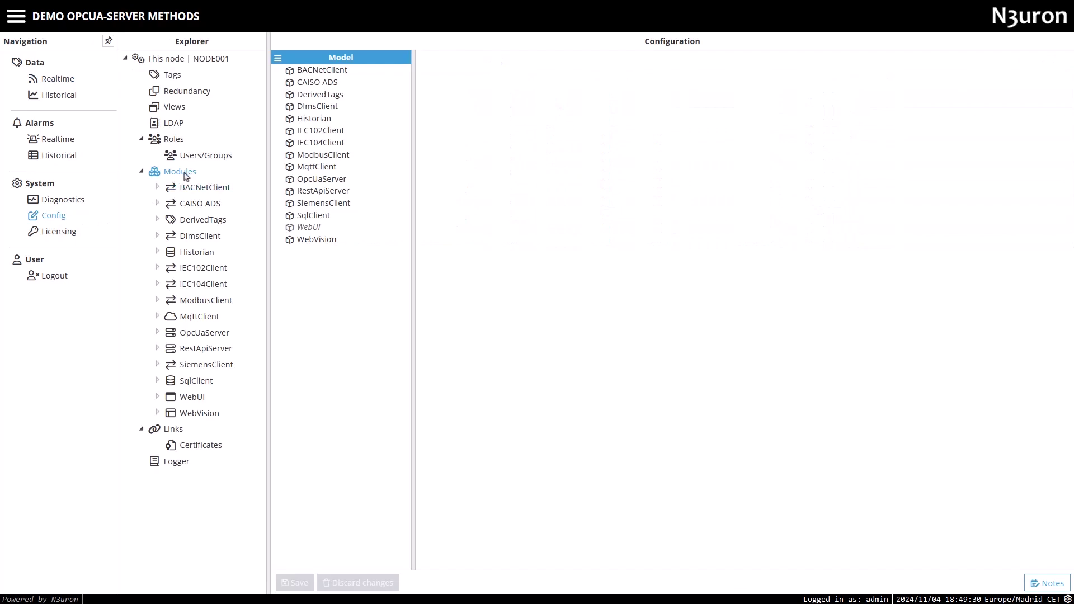
{"action": "left_click", "coordinate": [279, 61]}
{"action": "left_click", "coordinate": [282, 77]}
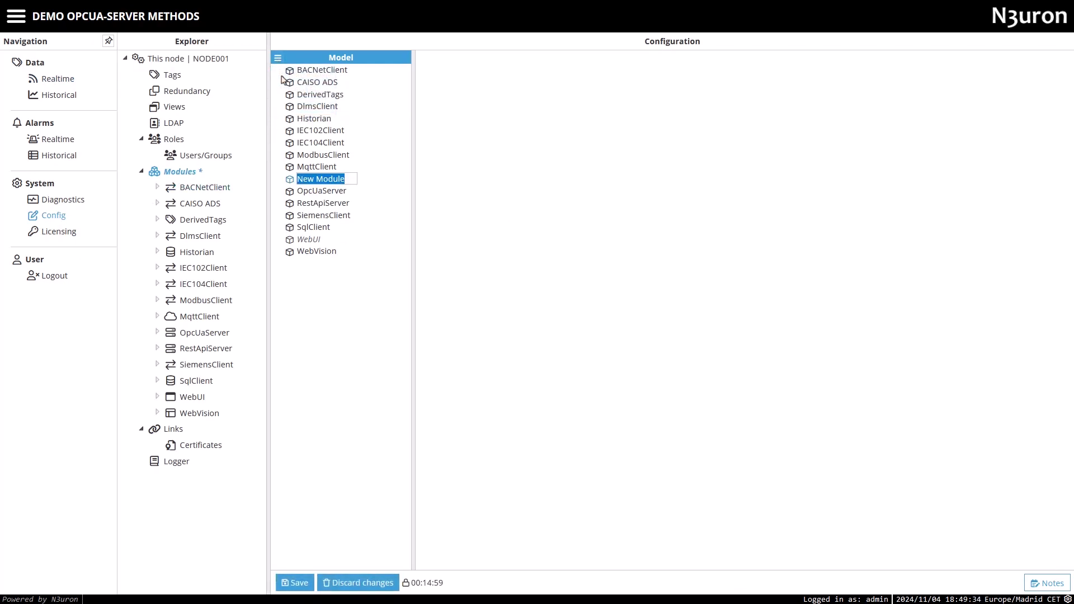
{"action": "type", "text": "Sxcripting"}
{"action": "key", "text": "Left"}
{"action": "key", "text": "Left"}
{"action": "key", "text": "Left"}
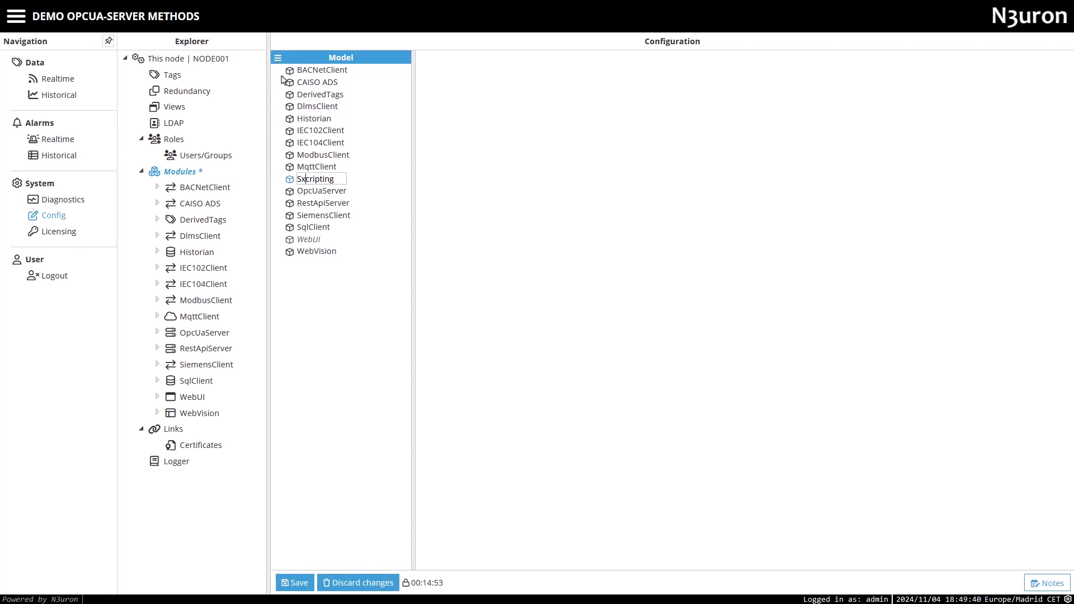
{"action": "key", "text": "BackSpace"}
{"action": "key", "text": "Return"}
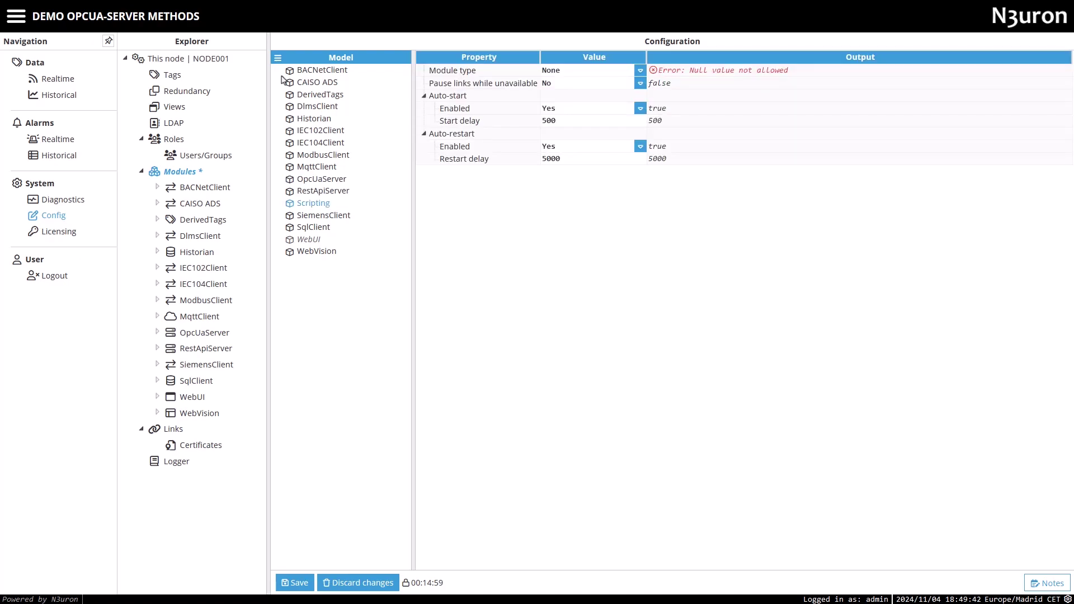
Set the Scripting module's type to Scripting and save the modules configuration
{"action": "left_click", "coordinate": [599, 70]}
{"action": "scroll", "coordinate": [599, 229], "scroll_direction": "down", "scroll_amount": 10}
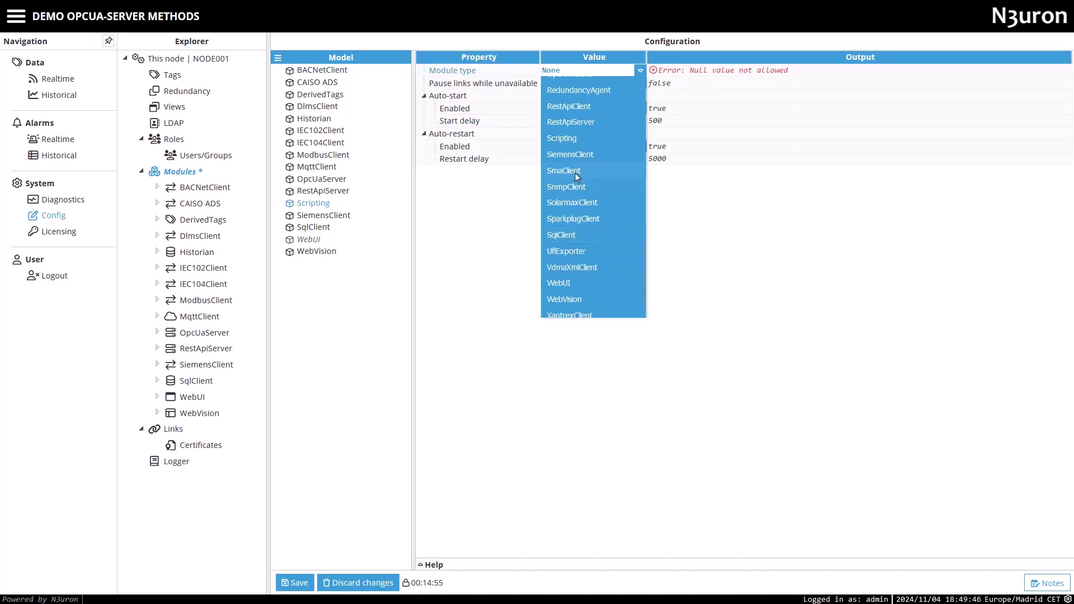
{"action": "left_click", "coordinate": [574, 139]}
{"action": "left_click", "coordinate": [295, 582]}
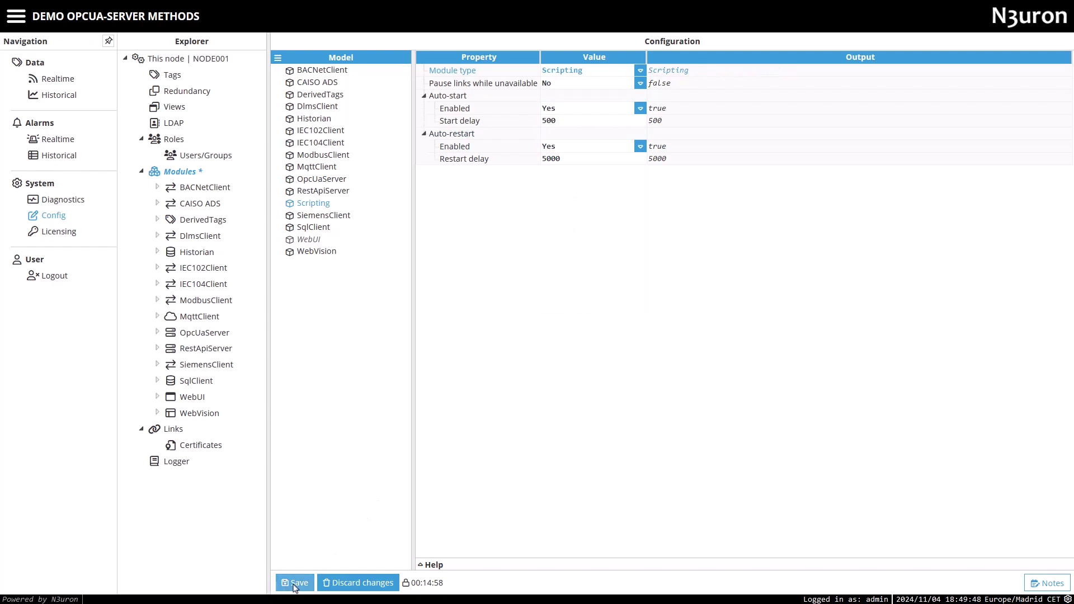
Save the Scripting module's default Libraries configuration, agreeing to restart the module
{"action": "left_click", "coordinate": [157, 365]}
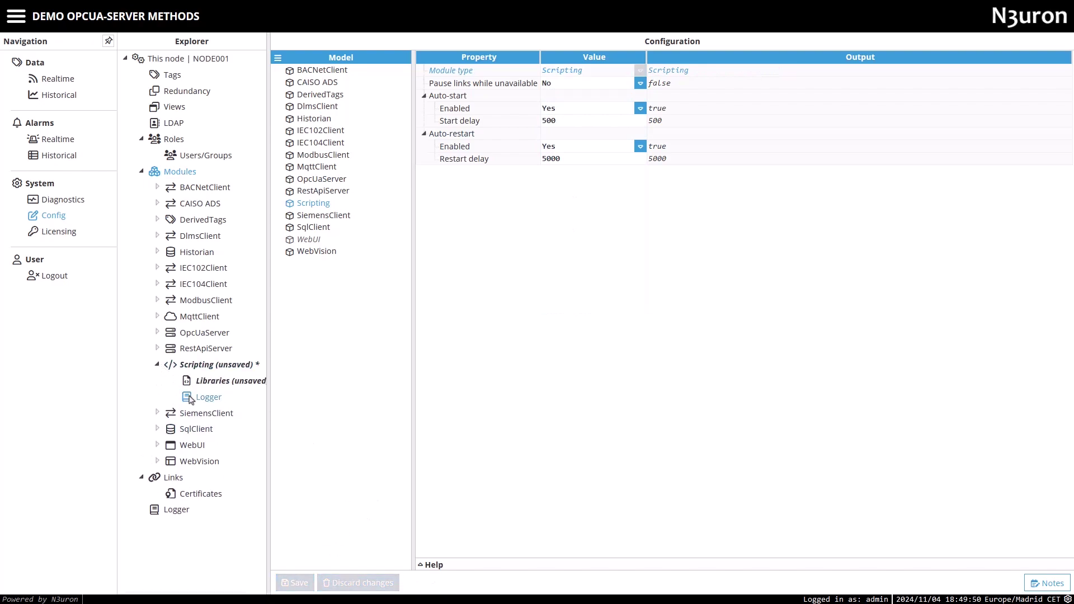
{"action": "left_click", "coordinate": [196, 380]}
{"action": "left_click", "coordinate": [305, 589]}
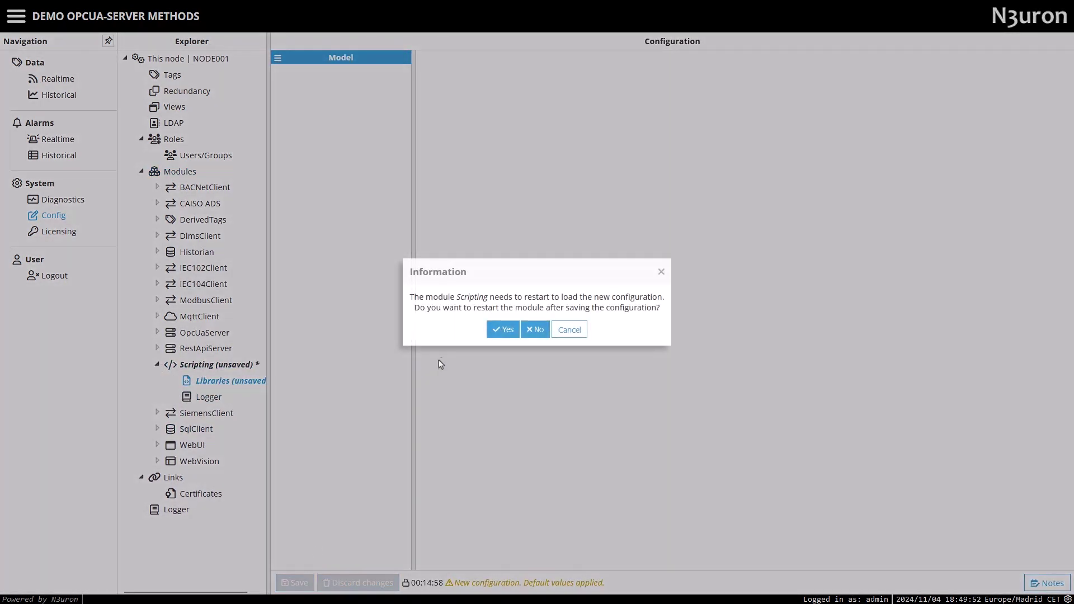
{"action": "left_click", "coordinate": [498, 330]}
Add a new task named OpcUaServer to the Scripting module's model
{"action": "left_click", "coordinate": [238, 367]}
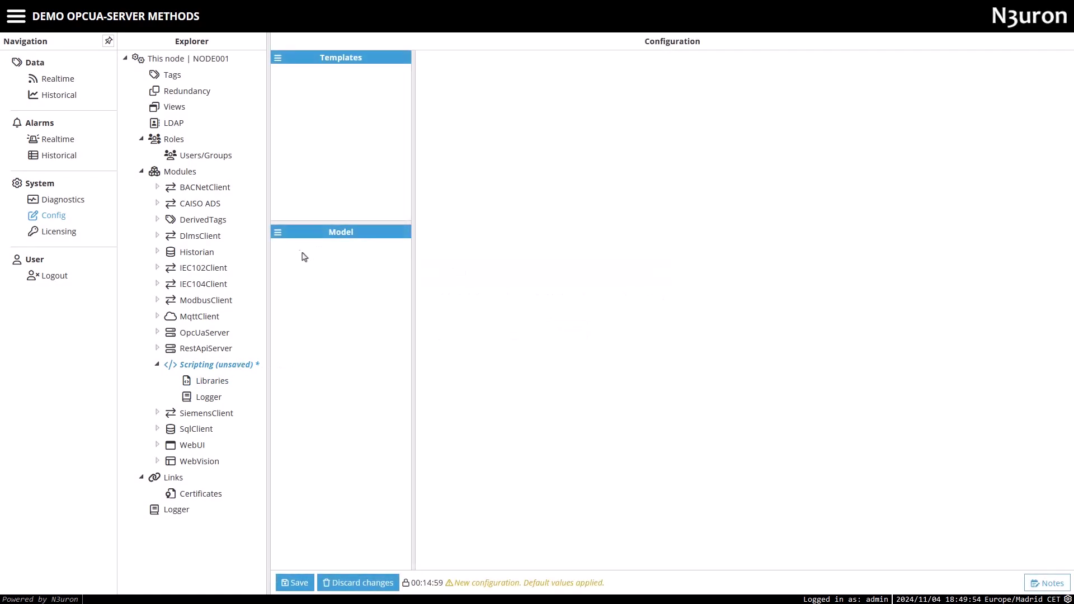
{"action": "left_click", "coordinate": [279, 234]}
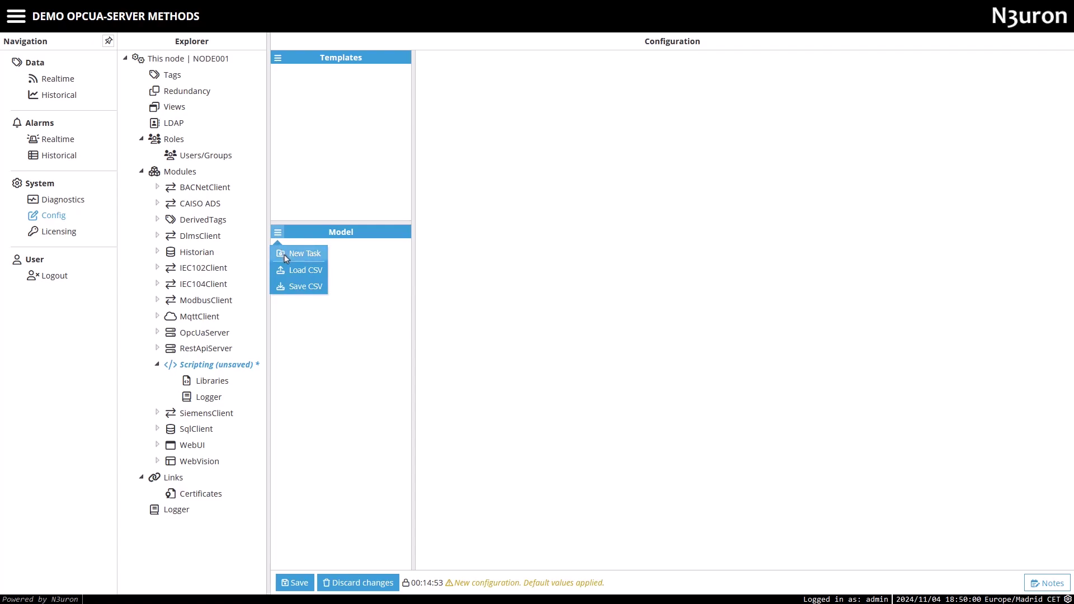
{"action": "left_click", "coordinate": [285, 254]}
{"action": "type", "text": "Opc"}
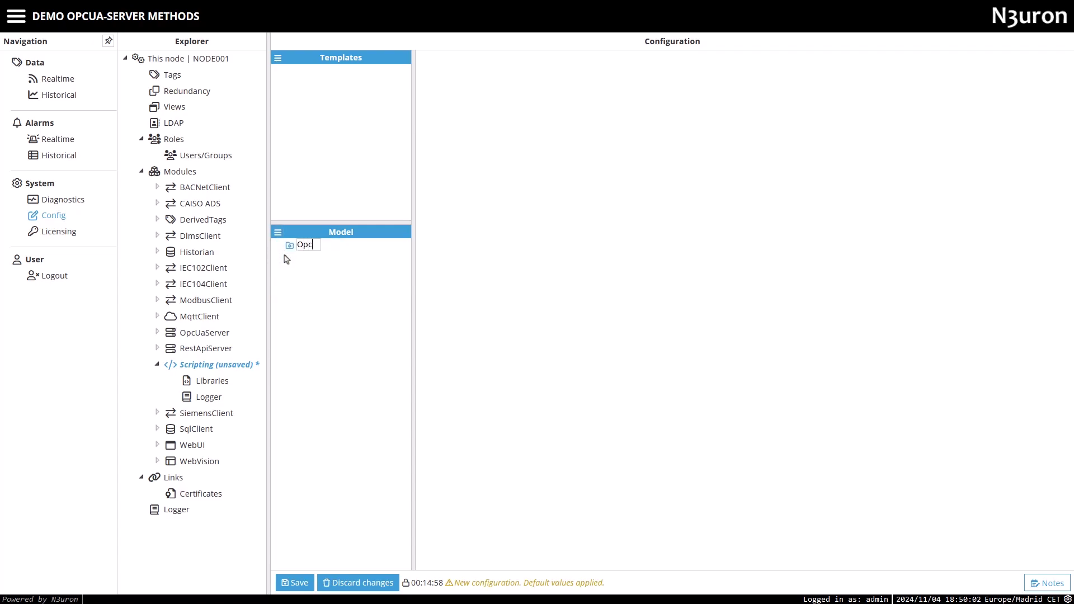
{"action": "type", "text": "UaServer"}
{"action": "key", "text": "Return"}
Add an action named methods to the OpcUaServer task and set its type to External
{"action": "right_click", "coordinate": [330, 247]}
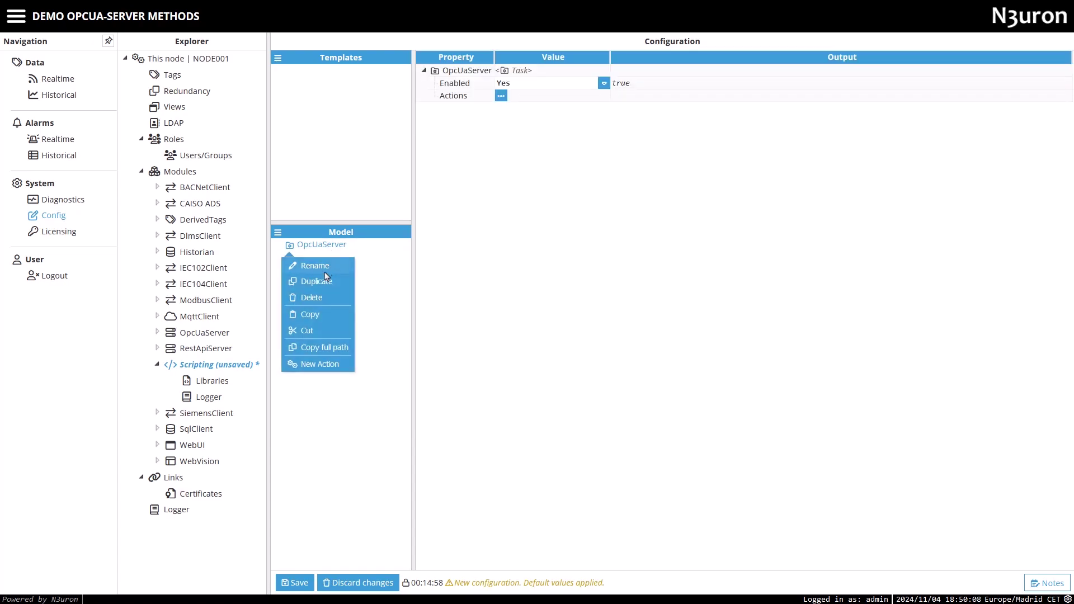
{"action": "left_click", "coordinate": [319, 364]}
{"action": "type", "text": "me"}
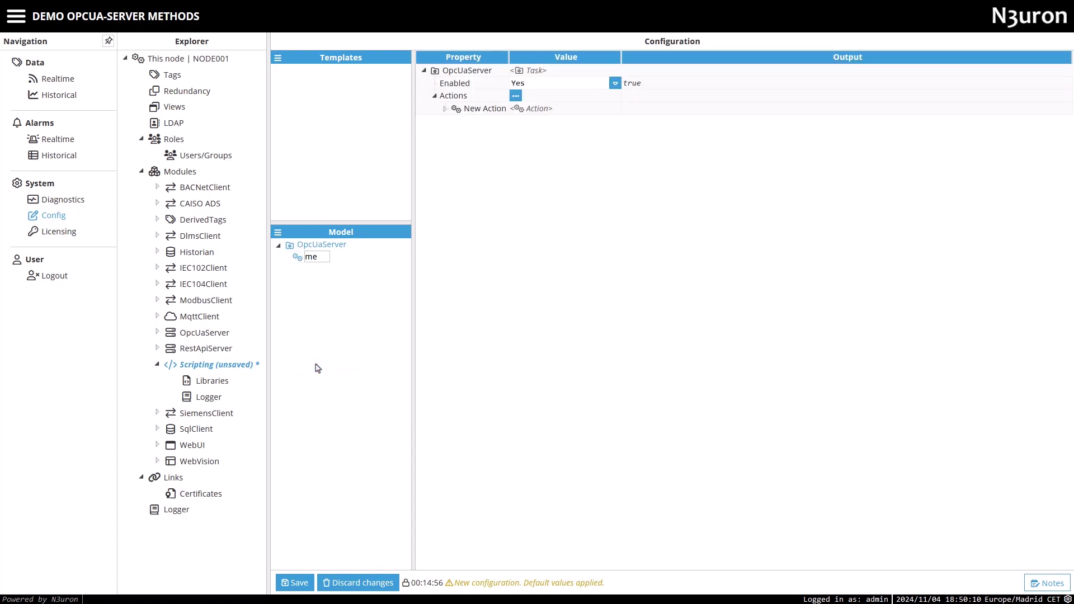
{"action": "type", "text": "thods"}
{"action": "key", "text": "Return"}
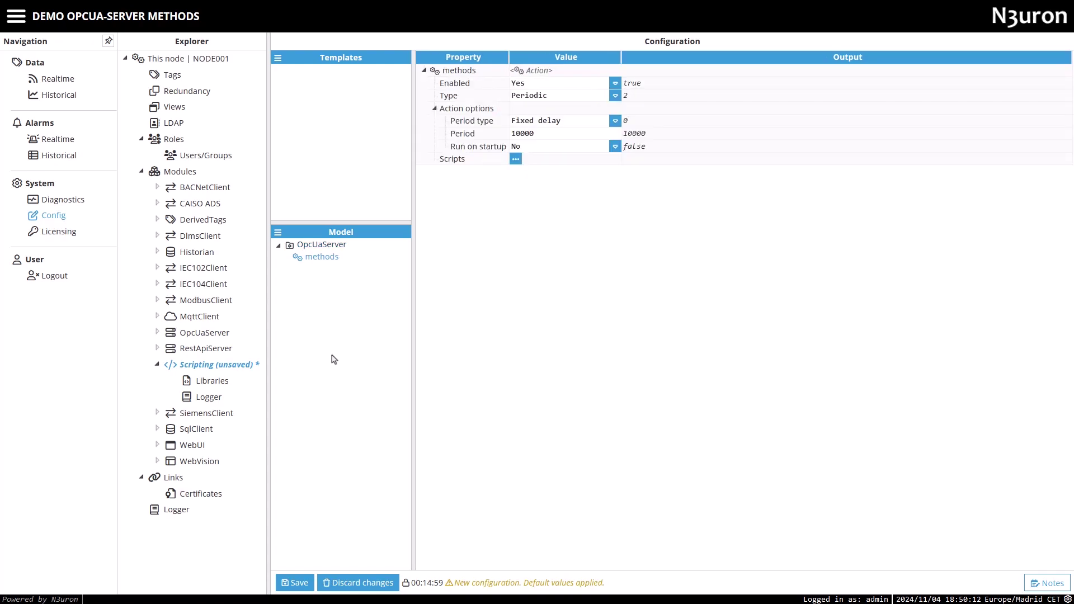
{"action": "left_click", "coordinate": [570, 96]}
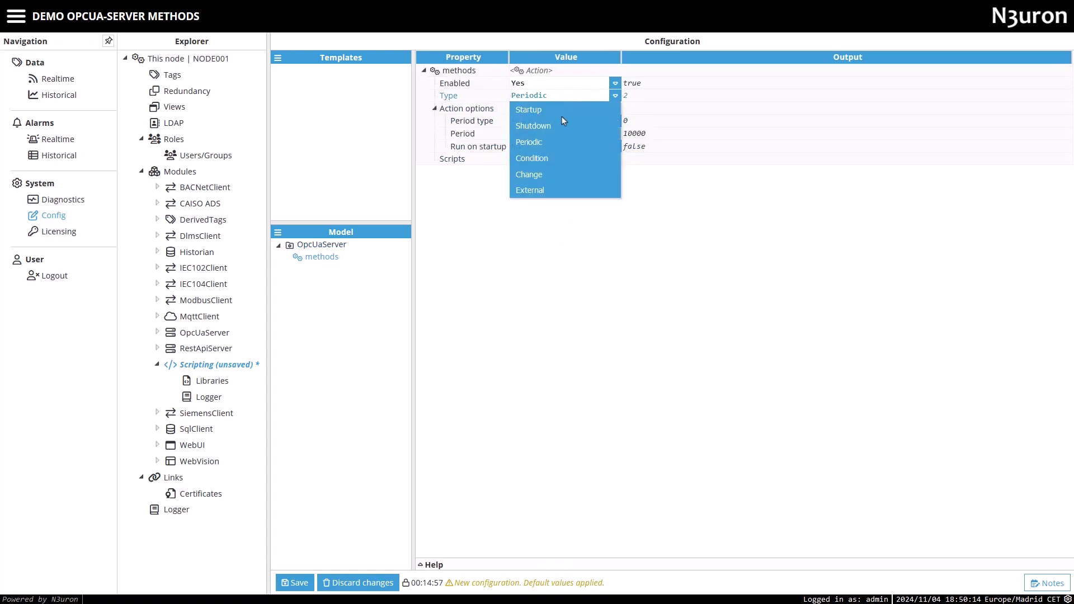
{"action": "left_click", "coordinate": [529, 191]}
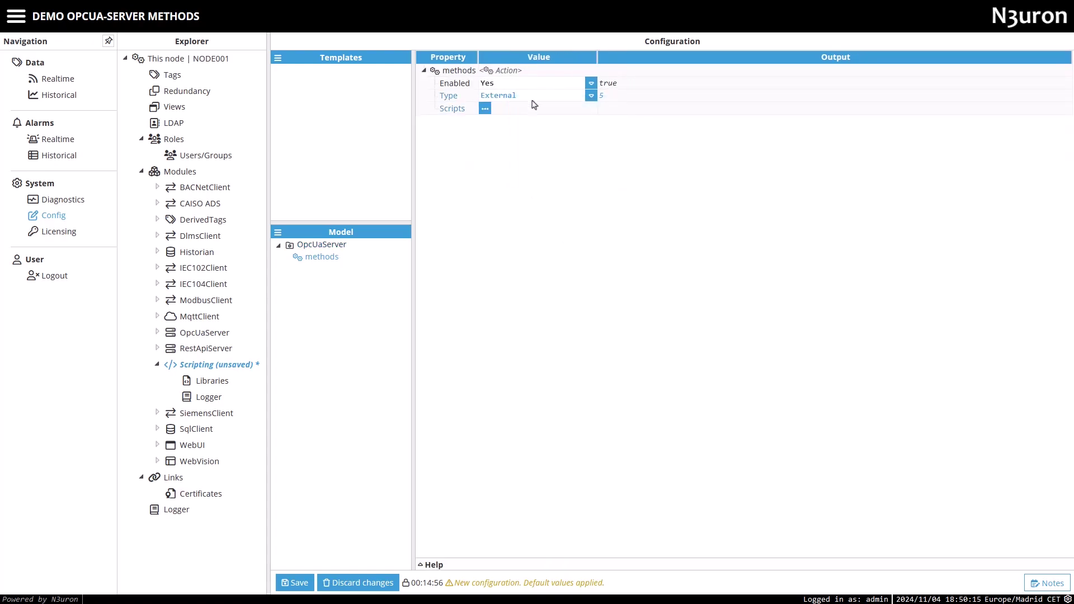
Rename the action under the OpcUaServer task to Methods, with a capital M
{"action": "right_click", "coordinate": [315, 258]}
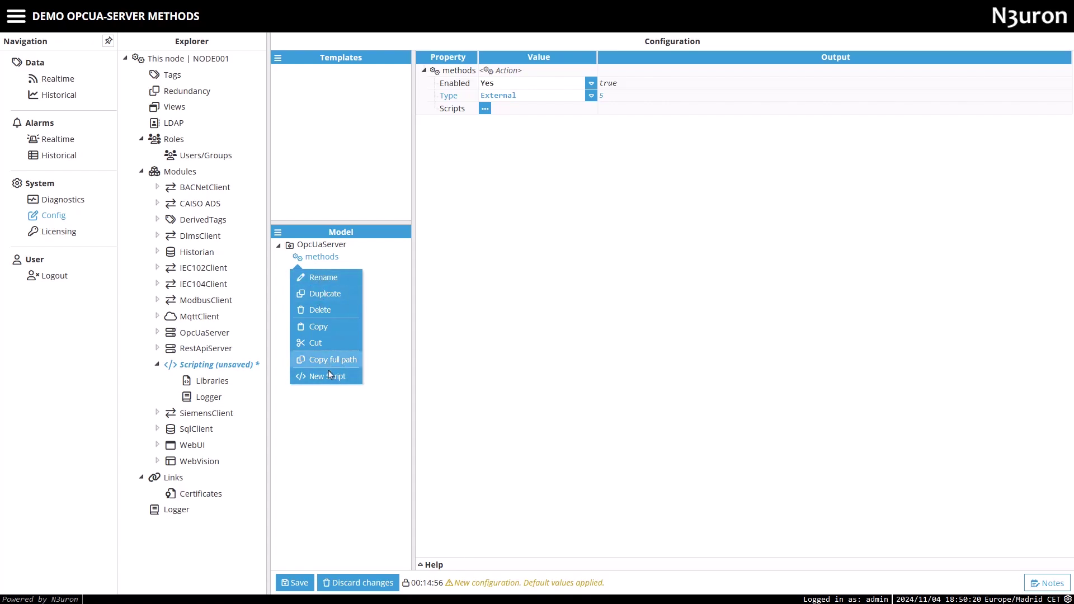
{"action": "left_click", "coordinate": [323, 277]}
{"action": "left_click", "coordinate": [312, 258]}
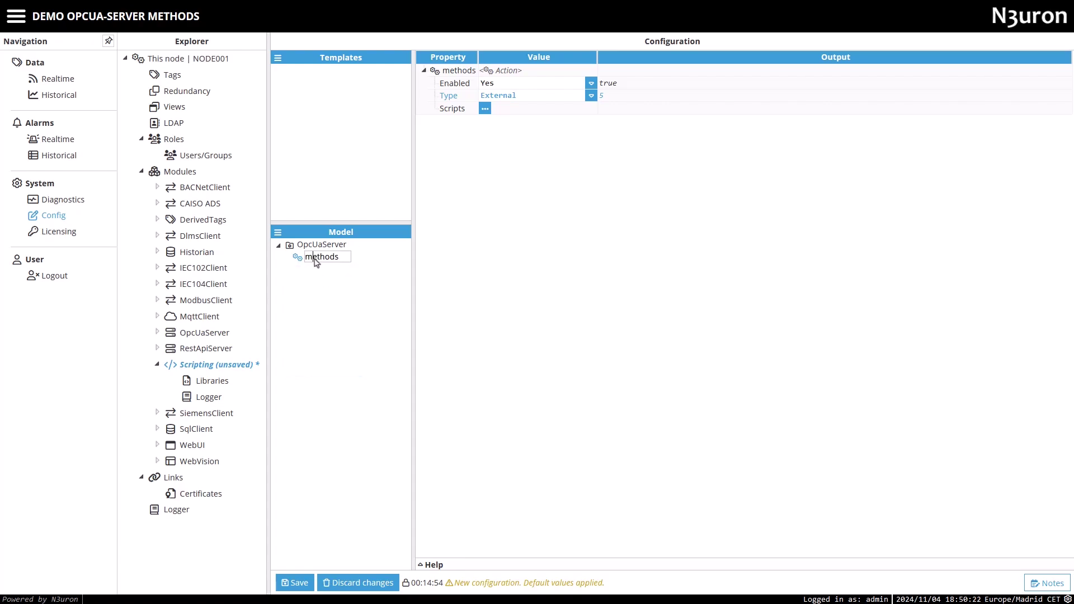
{"action": "key", "text": "BackSpace"}
{"action": "type", "text": "M"}
{"action": "key", "text": "Return"}
{"action": "left_click", "coordinate": [297, 291]}
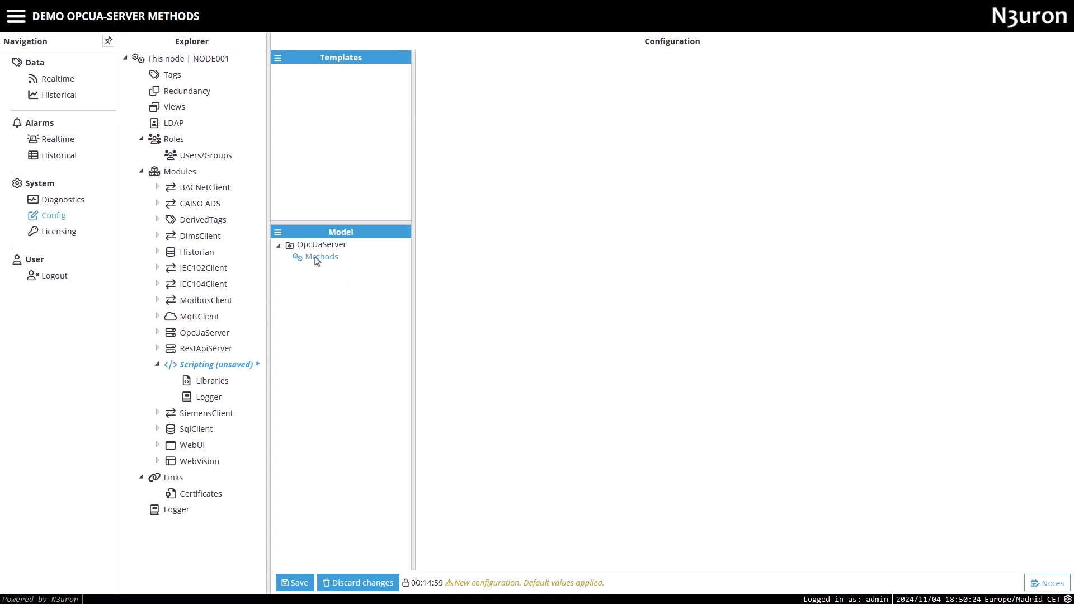
Add a new script named UpdateAllTrackerPositions to the Methods action
{"action": "right_click", "coordinate": [317, 261]}
{"action": "left_click", "coordinate": [331, 377]}
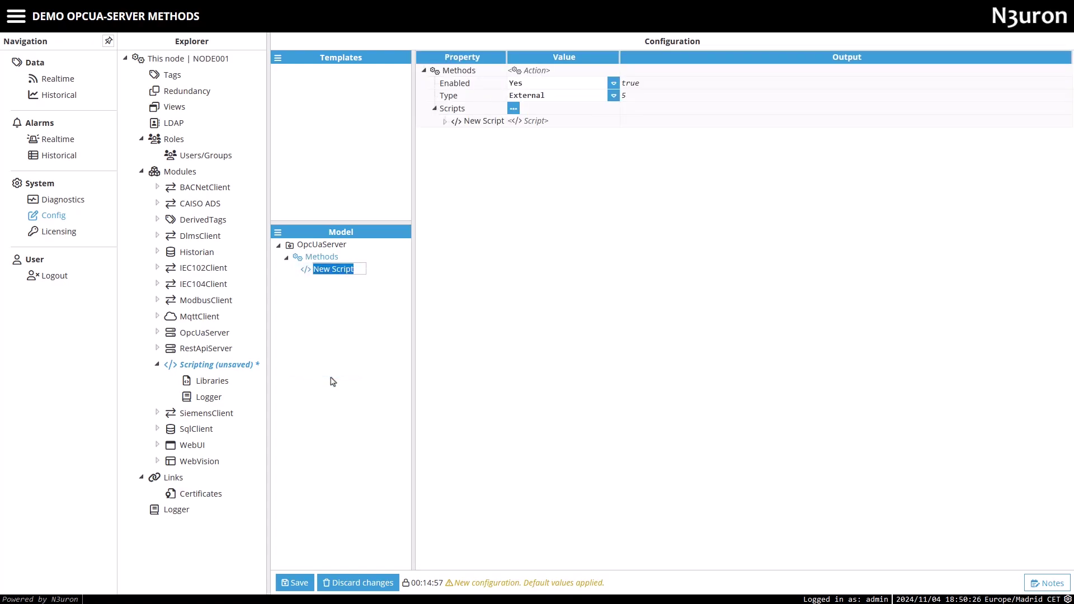
{"action": "type", "text": "UpdateAllTrackerPositions"}
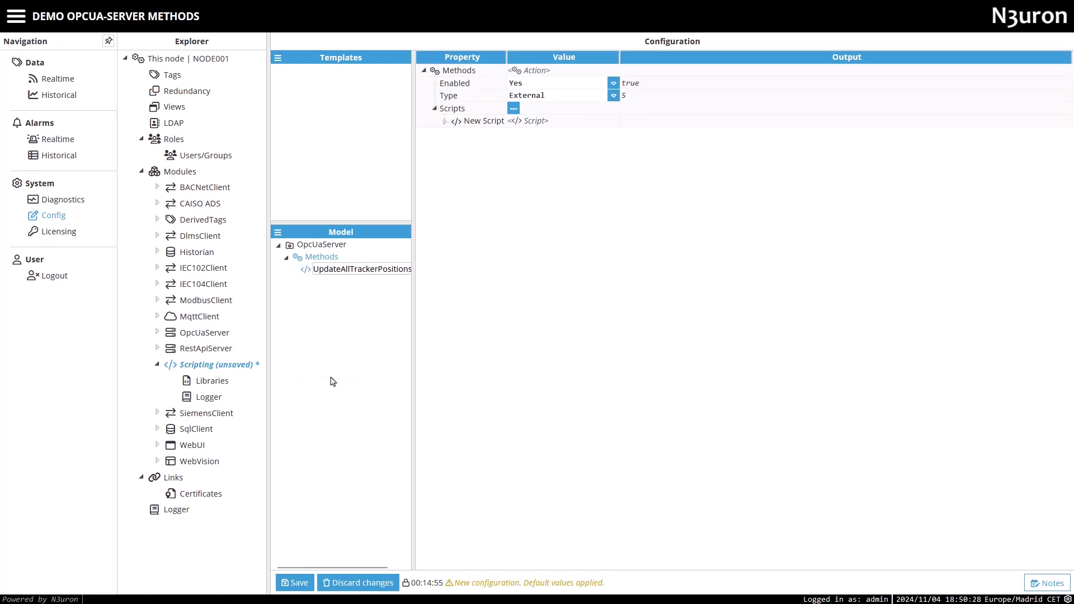
{"action": "key", "text": "Return"}
Enter script code that writes $.event.targetPosition between -90 and 90 to the PST001–PST006 TRK_POSITION_SP tags and returns isTrackerPositionUpdated true, otherwise false
{"action": "left_click", "coordinate": [643, 95]}
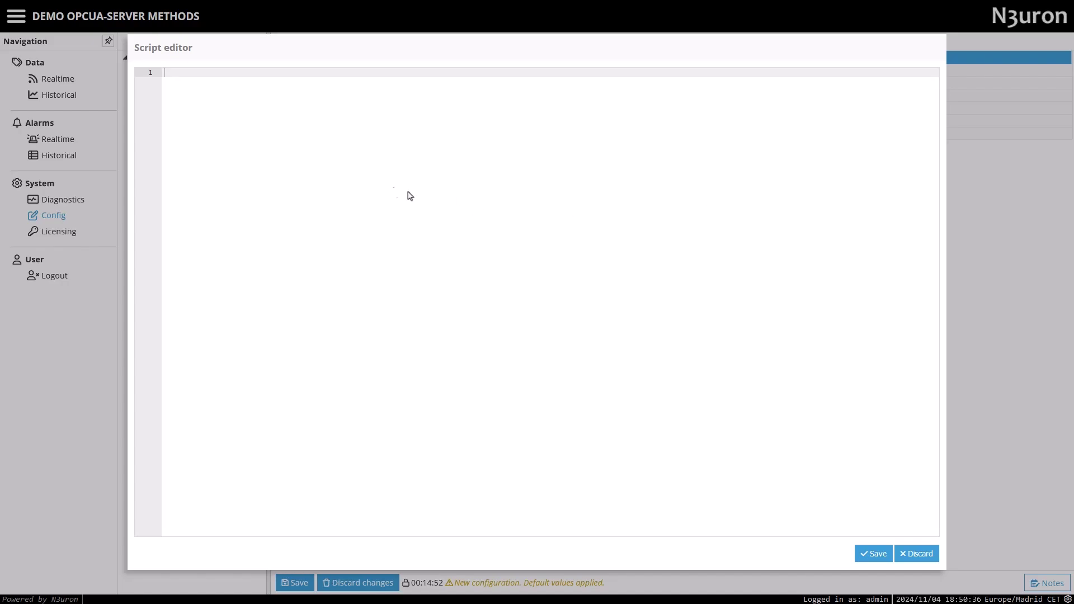
{"action": "type", "text": "// Retrieve the target position from the event object const position = $.event.targetPosition;  // Check if the target position is within the acceptable range (-90 to 90 degrees) if (position >= -90 && position <= 90) {   // Write the target position to each tracker position setpoint (SP) tag   await $.api.tag.write('/PVPLANT/BLUELAKE/PVG001/PST001/TRK/TRK_POSITION_SP', position, {});   await $.api.tag.write('/PVPLANT/BLUELAKE/PVG001/PST002/TRK/TRK_POSITION_SP', position, {});   await $.api.tag.write('/PVPLANT/BLUELAKE/PVG001/PST003/TRK/TRK_POSITION_SP', position, {});   await $.api.tag.write('/PVPLANT/BLUELAKE/PVG001/PST004/TRK/TRK_POSITION_SP', position, {});   await $.api.tag.write('/PVPLANT/BLUELAKE/PVG001/PST005/TRK/TRK_POSITION_SP', position, {});   await $.api.tag.write('/PVPLANT/BLUELAKE/PVG001/PST006/TRK/TRK_POSITION_SP', position, {});    // Return success status indicating that the tracker positions were updated successfully   return { isTrackerPositionUpdated: true };  } else {   // If the position is outside the valid range, return a failure status   return { isTrackerPositionUpdated: false }; }"}
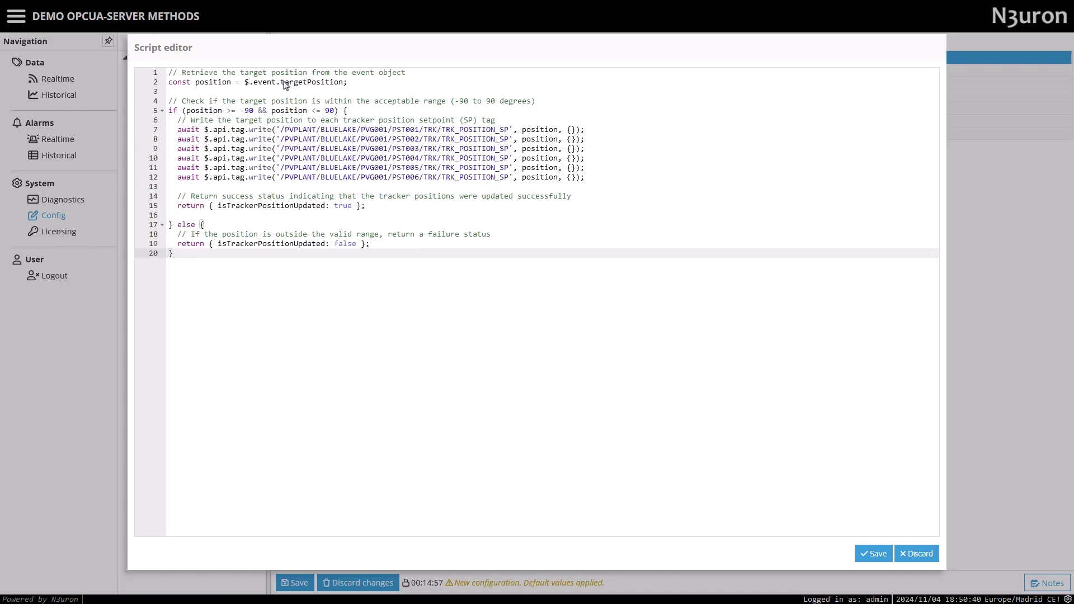
Examine the script's event input, range condition, tag write calls and the two isTrackerPositionUpdated return statements
{"action": "double_click", "coordinate": [283, 82]}
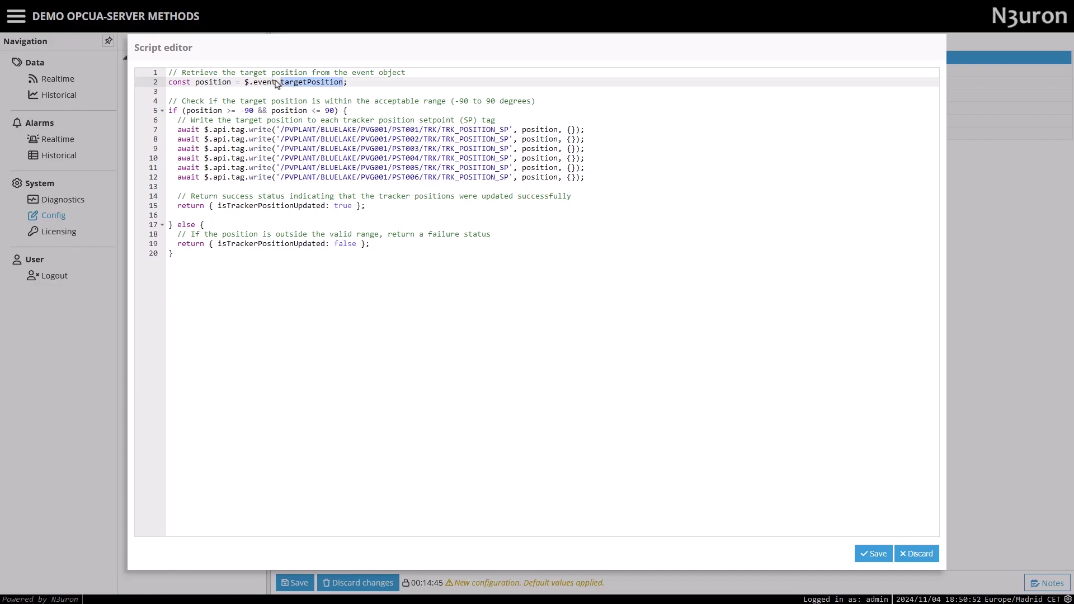
{"action": "left_click_drag", "start_coordinate": [277, 84], "coordinate": [246, 85]}
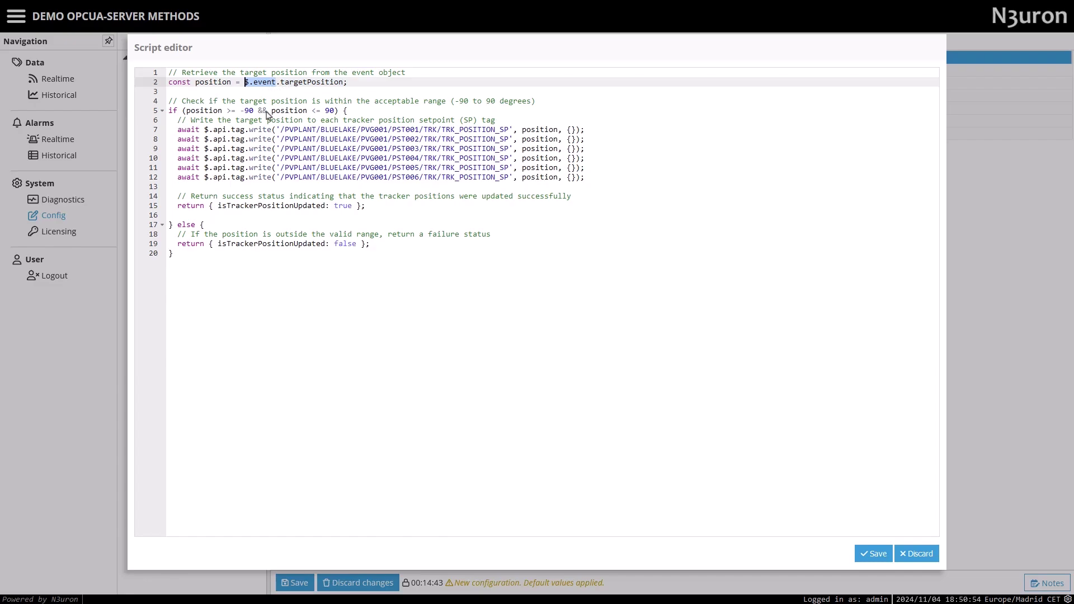
{"action": "left_click_drag", "start_coordinate": [168, 111], "coordinate": [349, 111]}
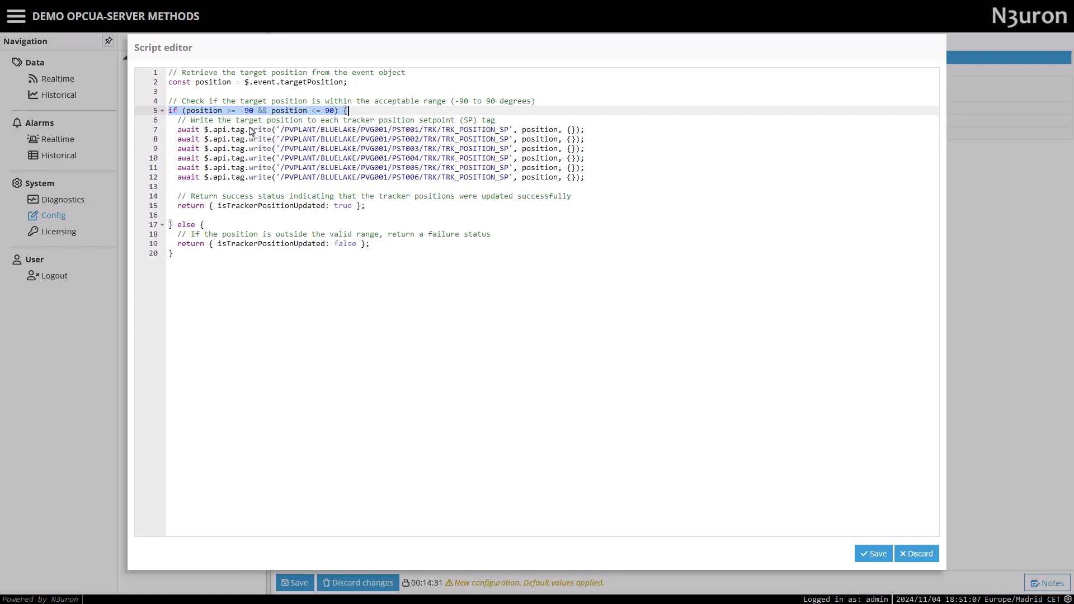
{"action": "left_click", "coordinate": [532, 130]}
{"action": "double_click", "coordinate": [532, 131]}
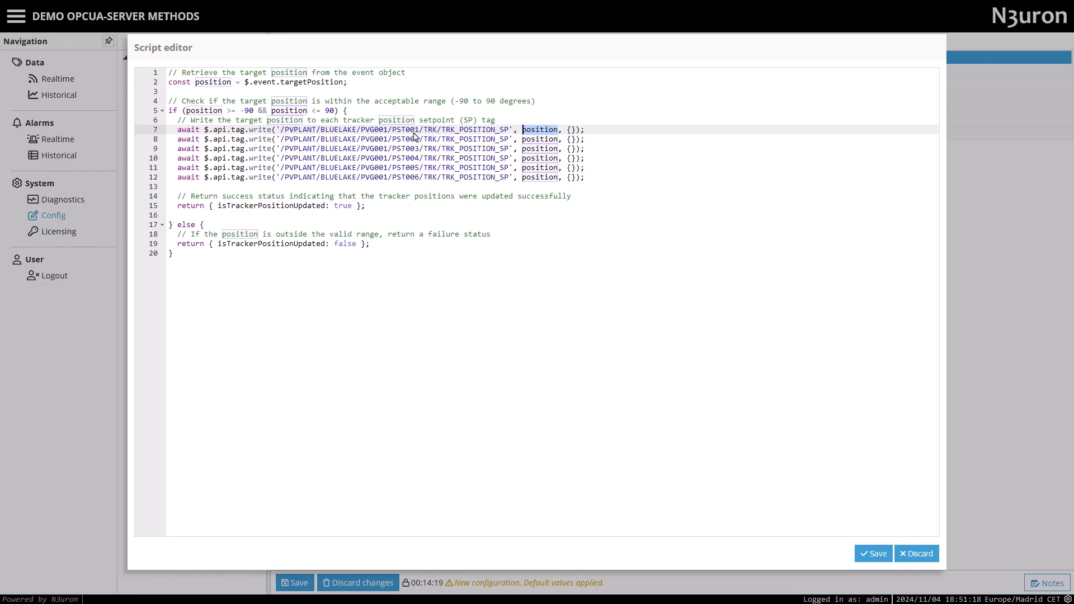
{"action": "left_click", "coordinate": [410, 177]}
{"action": "double_click", "coordinate": [409, 177]}
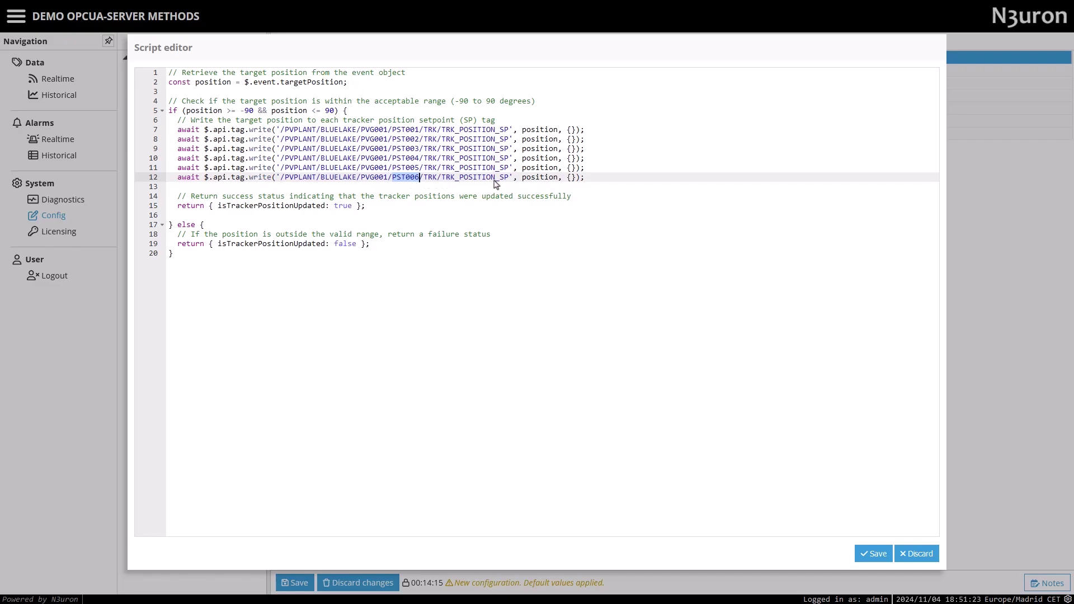
{"action": "double_click", "coordinate": [535, 177]}
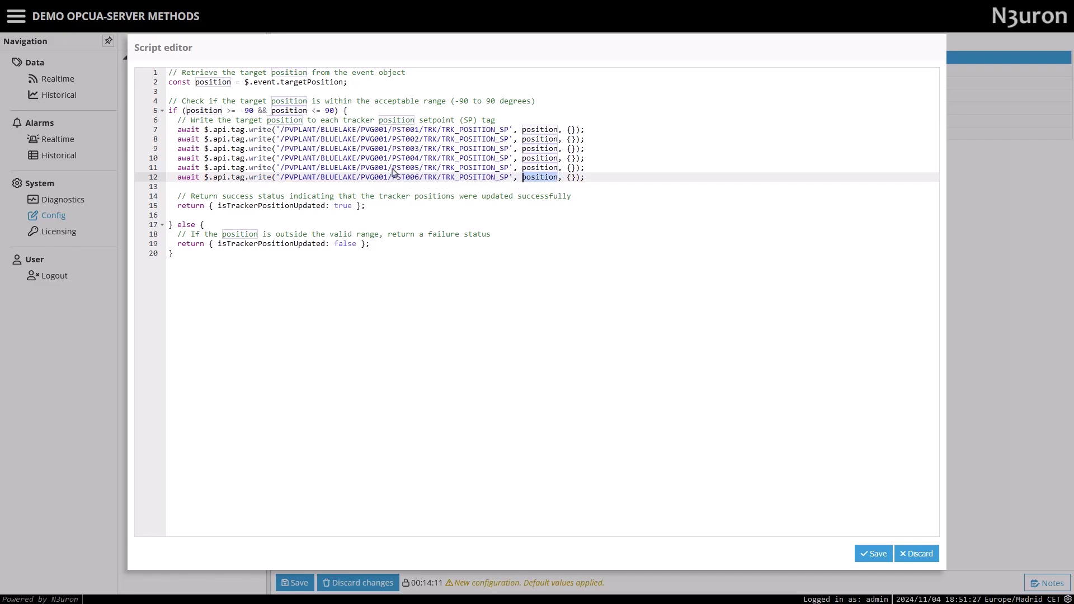
{"action": "left_click_drag", "start_coordinate": [176, 206], "coordinate": [391, 208]}
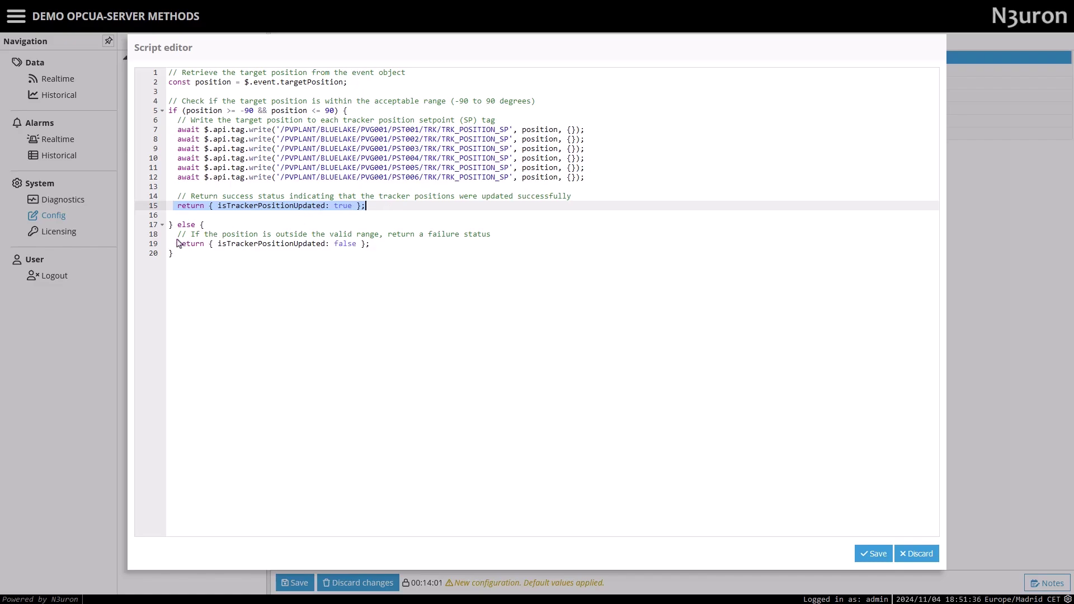
{"action": "left_click_drag", "start_coordinate": [178, 226], "coordinate": [364, 250]}
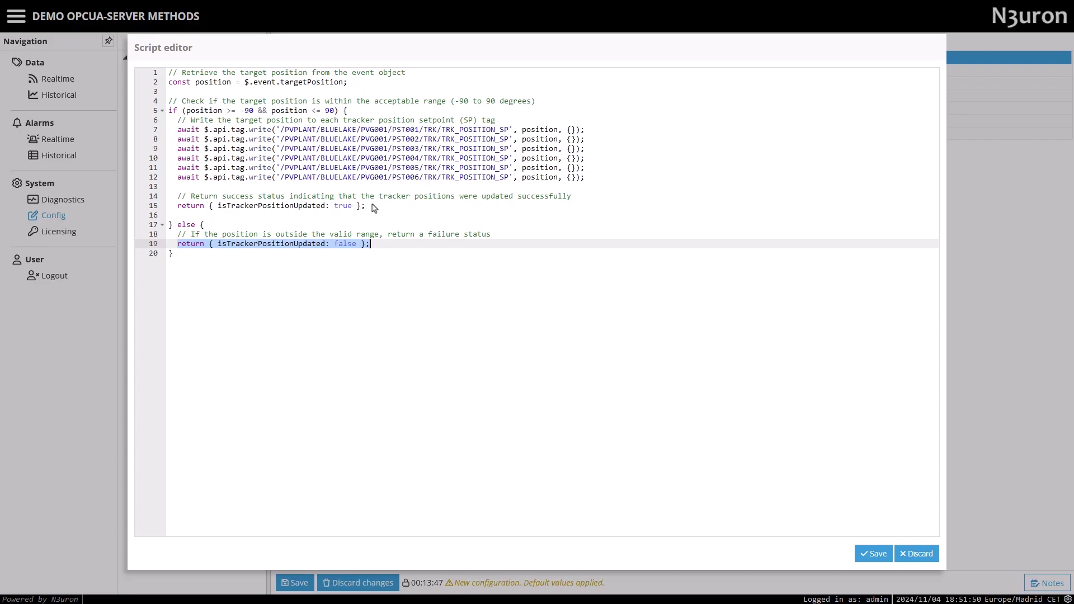
{"action": "double_click", "coordinate": [339, 206]}
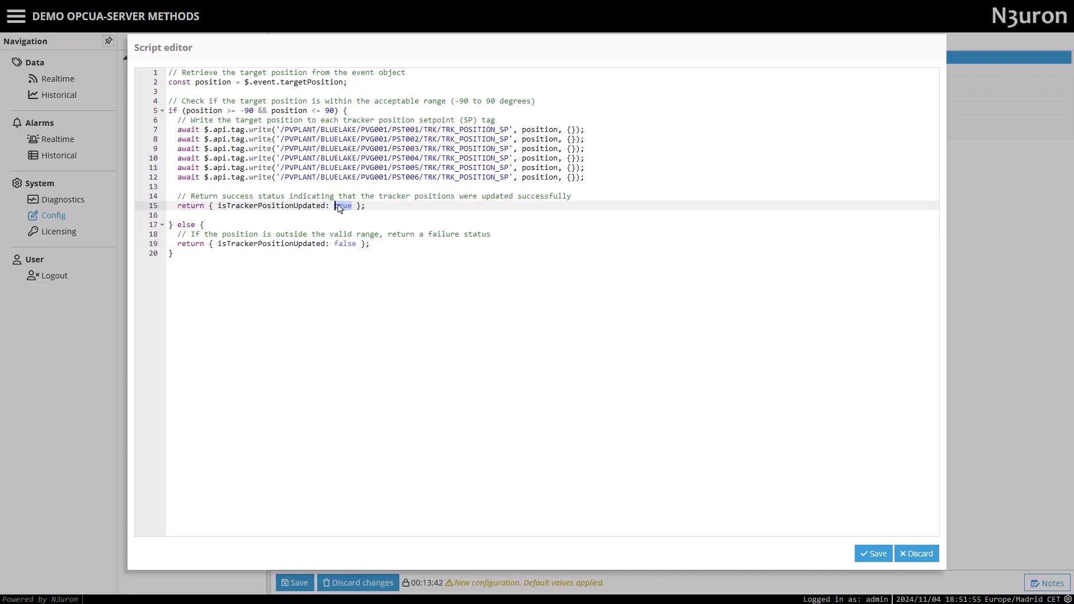
Save the UpdateAllTrackerPositions script code and the Scripting module's configuration
{"action": "double_click", "coordinate": [345, 244]}
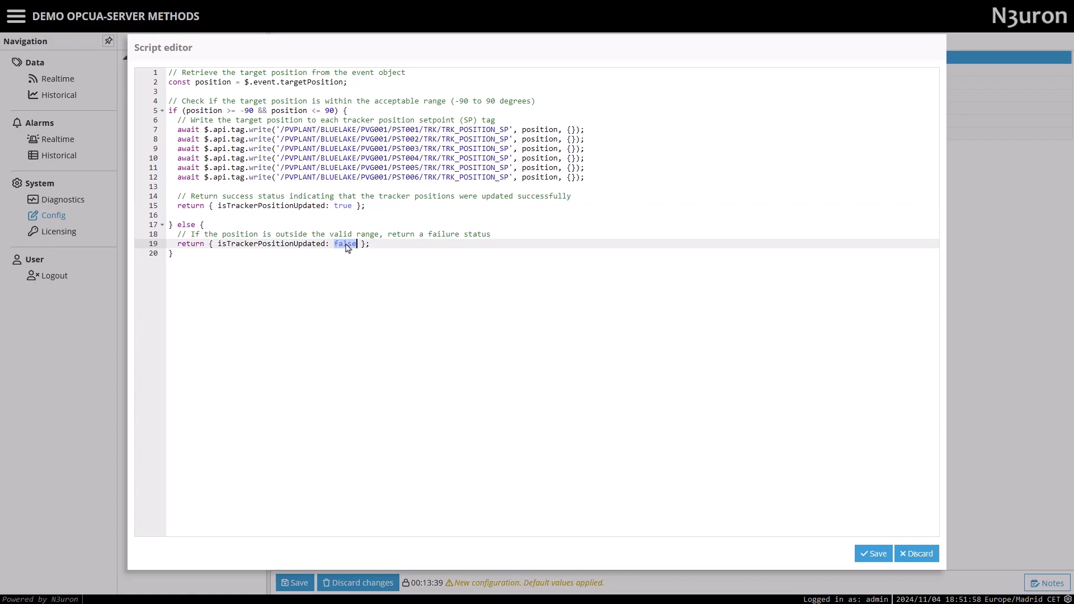
{"action": "left_click", "coordinate": [875, 556]}
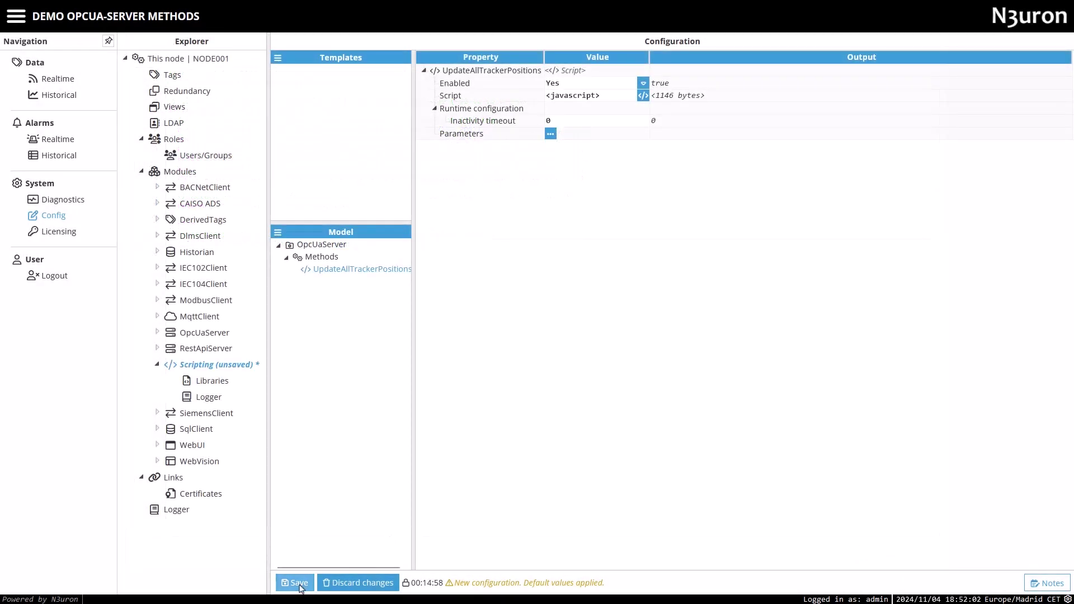
{"action": "left_click", "coordinate": [299, 583]}
{"action": "left_click", "coordinate": [518, 332]}
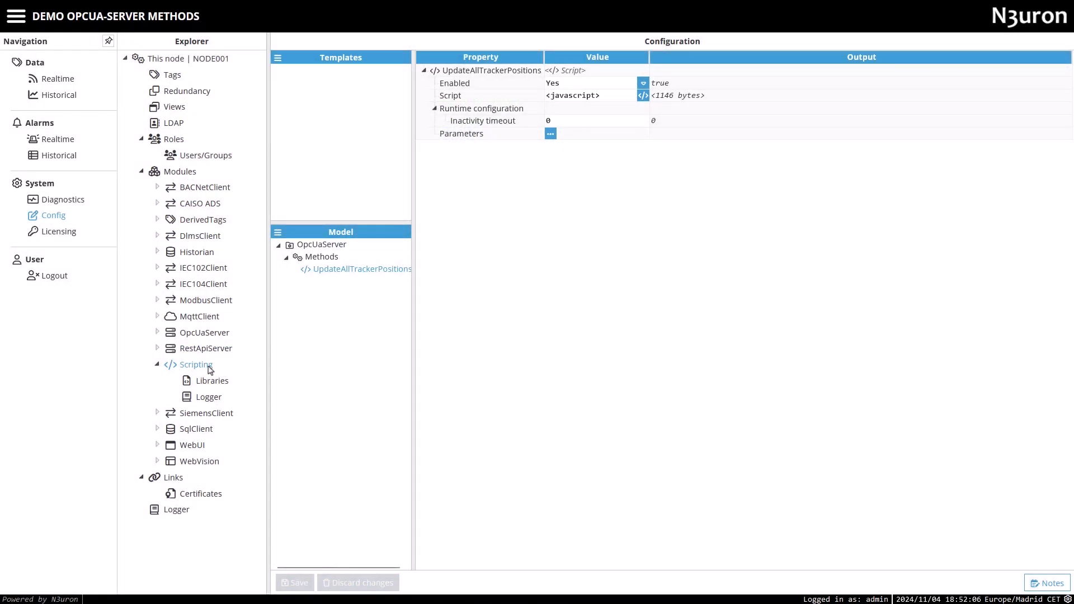
Add a new method in the Methods configuration of the OpcUaServer module
{"action": "left_click", "coordinate": [158, 365]}
{"action": "left_click", "coordinate": [157, 332]}
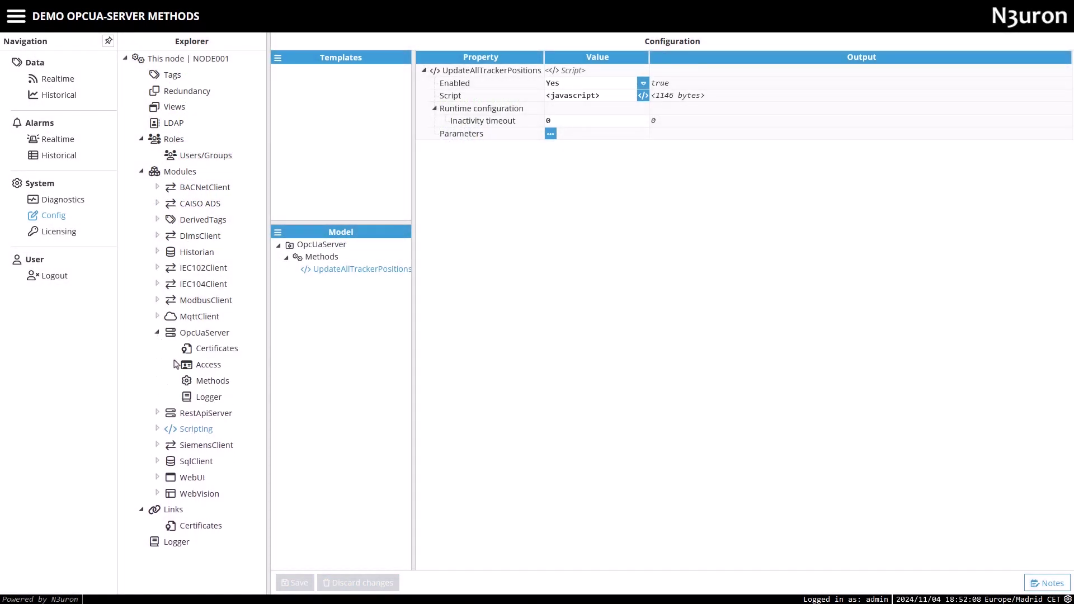
{"action": "left_click", "coordinate": [212, 382]}
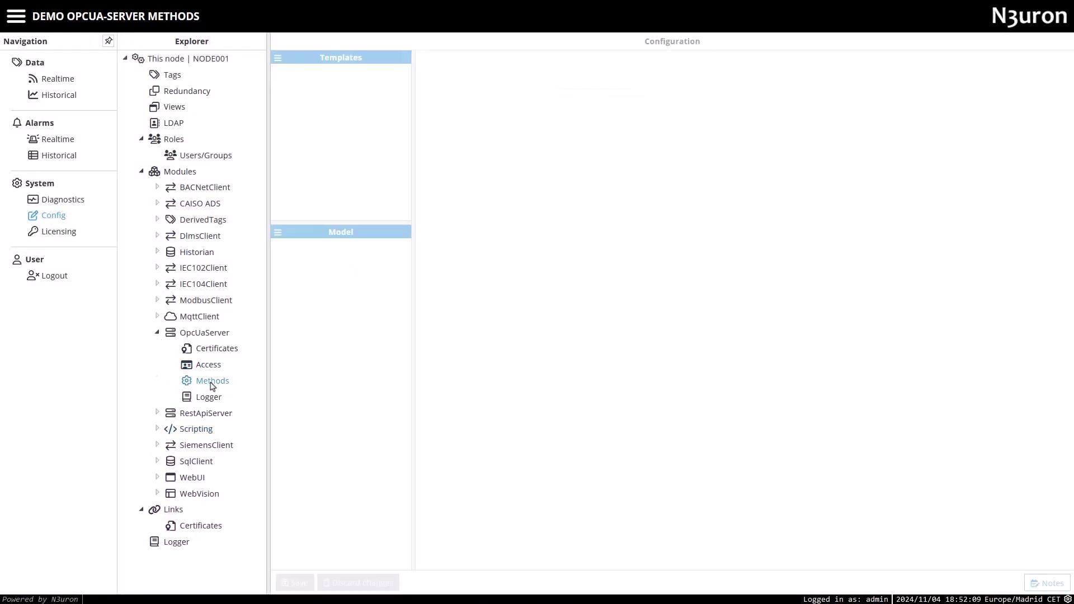
{"action": "left_click", "coordinate": [278, 232]}
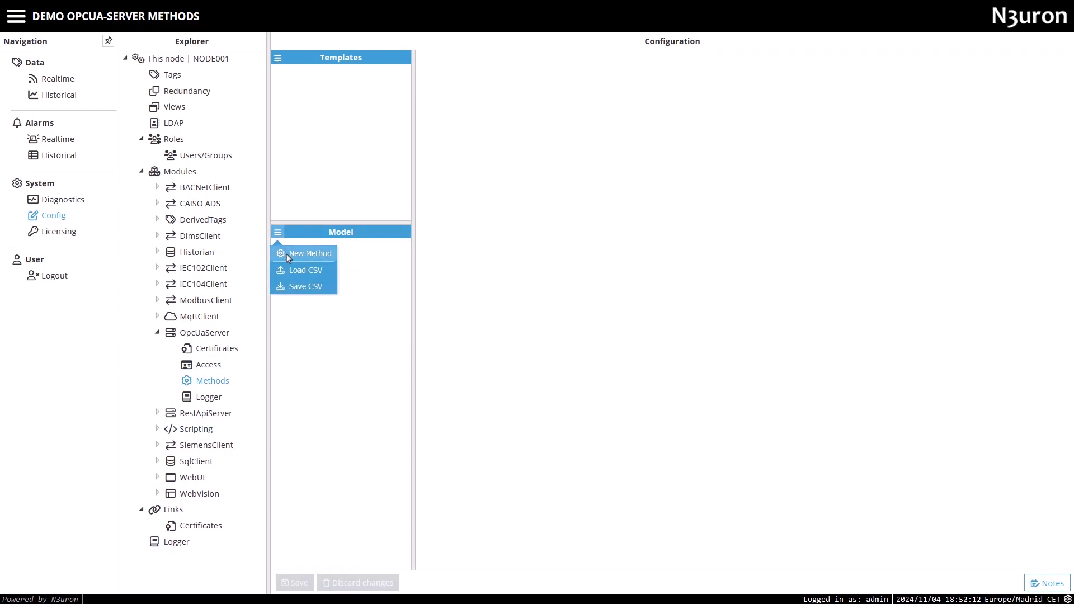
{"action": "left_click", "coordinate": [286, 253]}
{"action": "key", "text": "ctrl+v"}
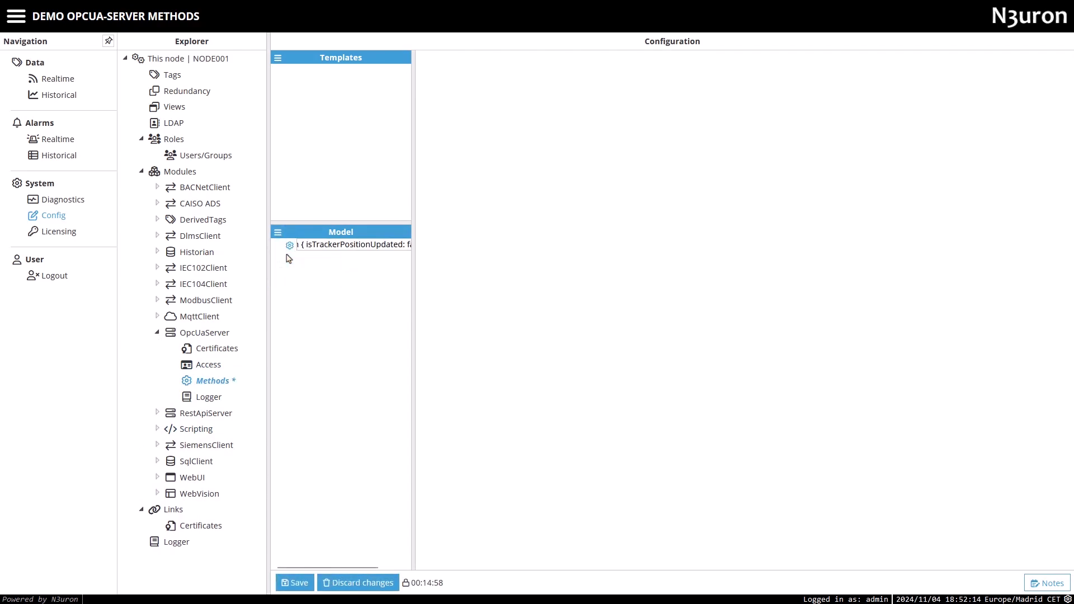
{"action": "key", "text": "ctrl+a"}
{"action": "key", "text": "ctrl+c"}
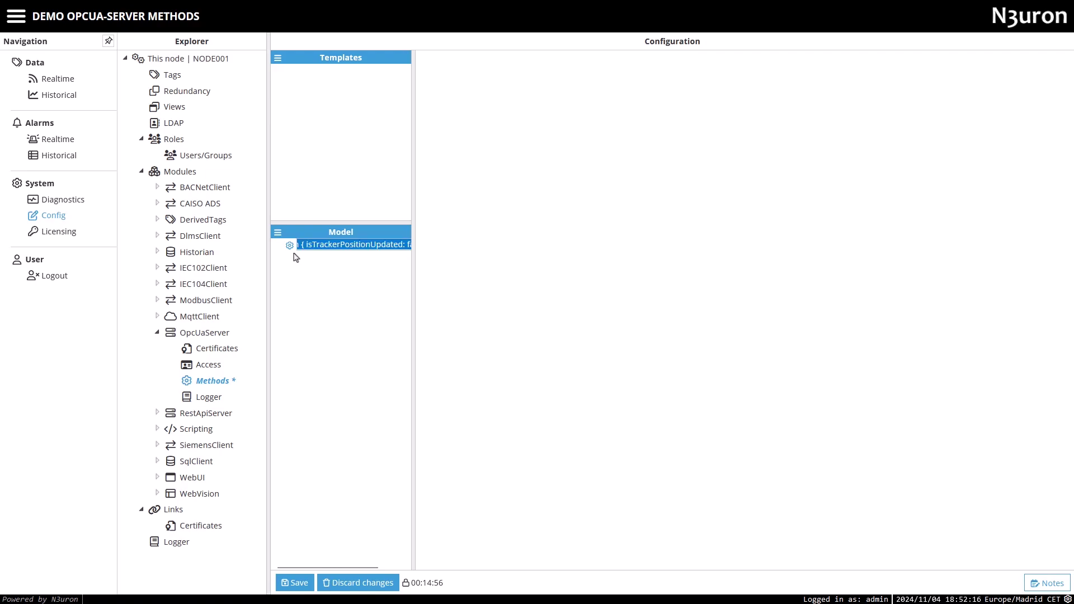
{"action": "key", "text": "Return"}
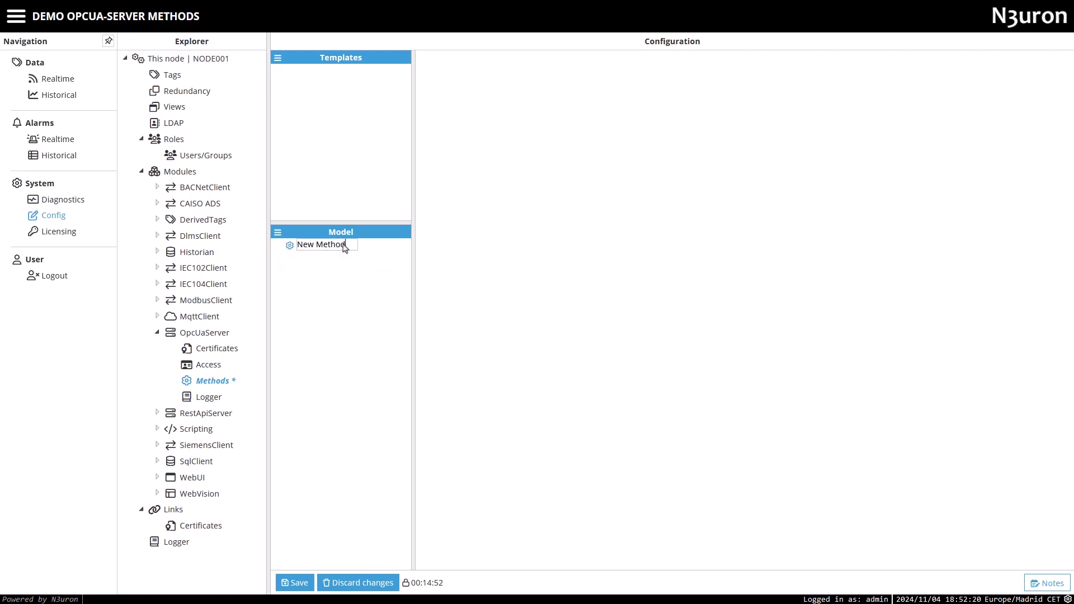
Name the new OPC UA method UpdateAllTrackerPositions
{"action": "key", "text": "ctrl+a"}
{"action": "type", "text": "UpdateAllTrackerPositions"}
{"action": "key", "text": "Return"}
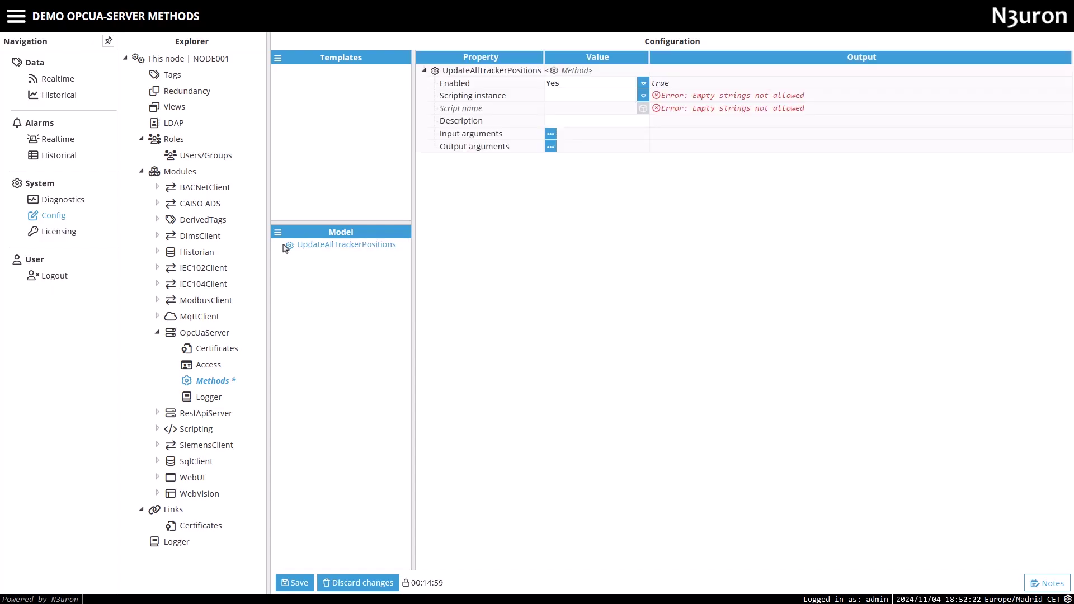
Link the method to the Scripting instance and its script OpcUaServer/Methods/UpdateAllTrackerPositions
{"action": "left_click", "coordinate": [644, 95]}
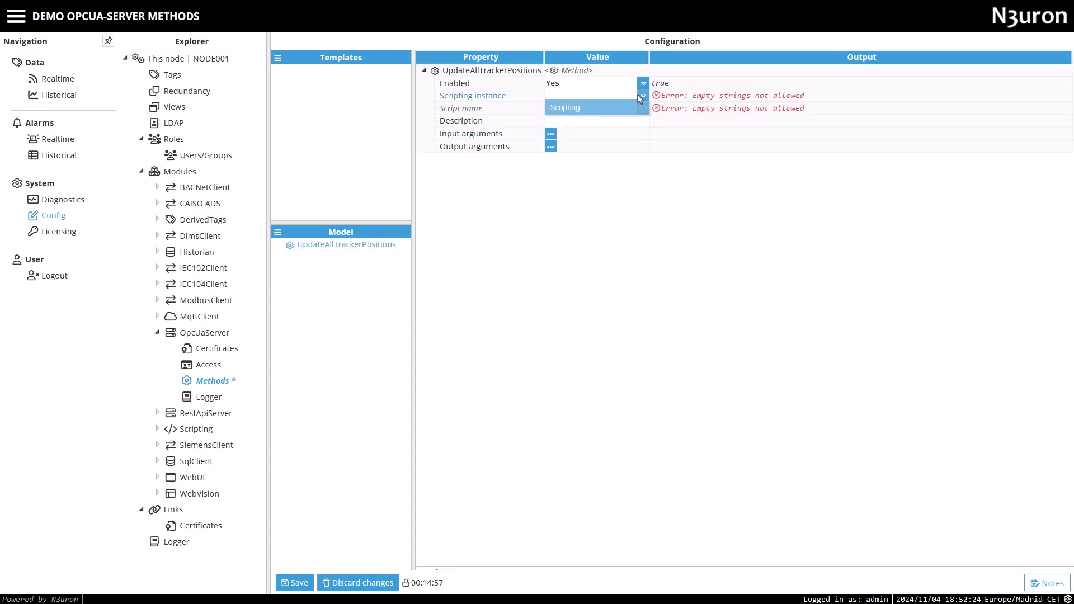
{"action": "left_click", "coordinate": [590, 111]}
{"action": "left_click", "coordinate": [644, 108]}
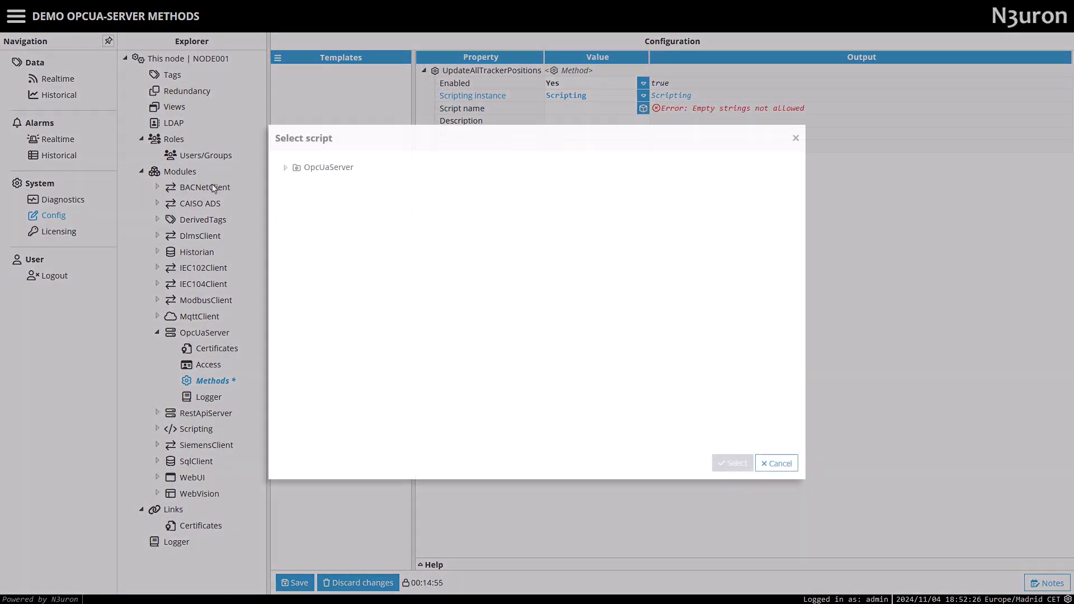
{"action": "left_click", "coordinate": [285, 169]}
{"action": "left_click", "coordinate": [293, 179]}
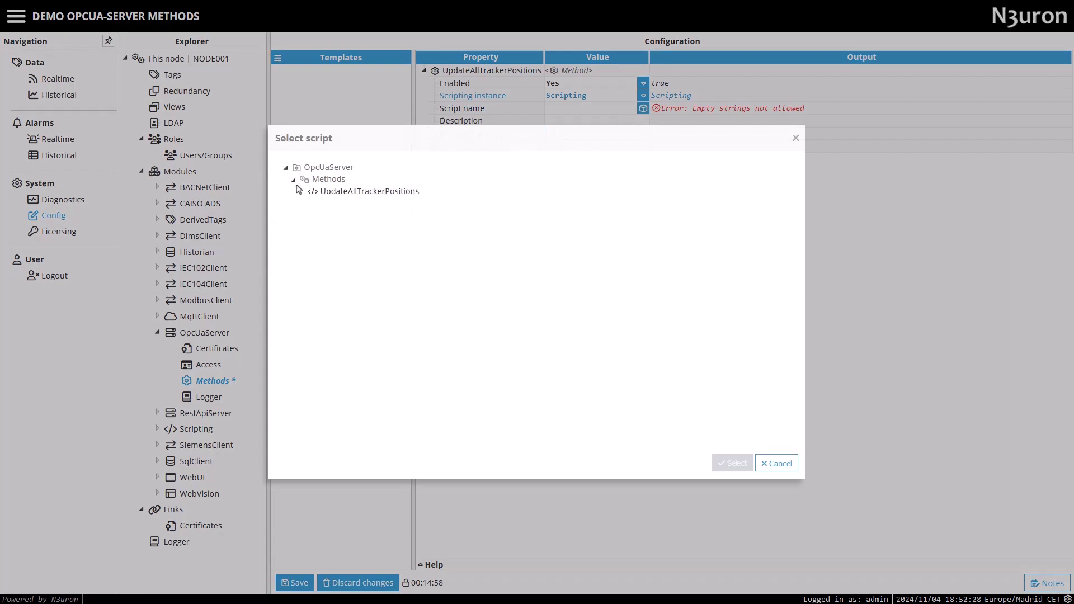
{"action": "left_click", "coordinate": [341, 191]}
{"action": "left_click", "coordinate": [733, 463]}
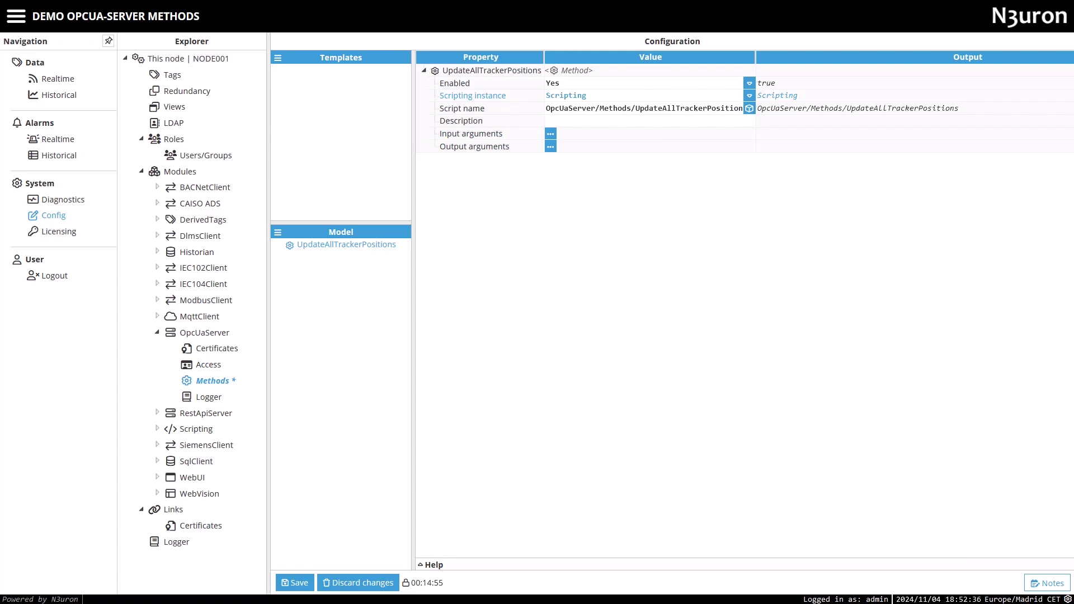
Set the method's description to "Update the positions of all trackers."
{"action": "left_click", "coordinate": [565, 123]}
{"action": "type", "text": "Update the positions of all trackers."}
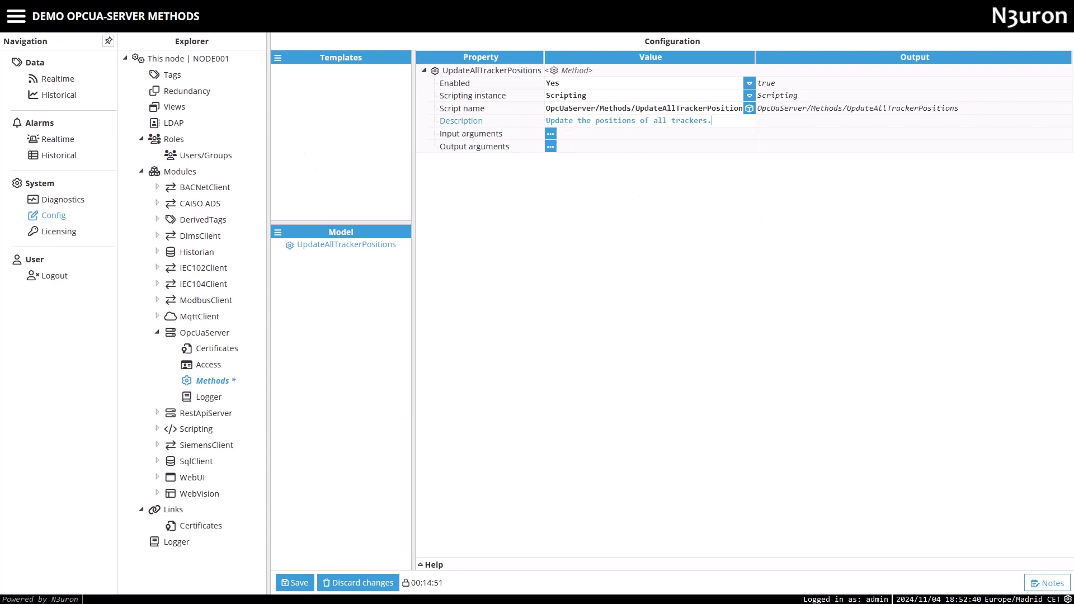
{"action": "key", "text": "Return"}
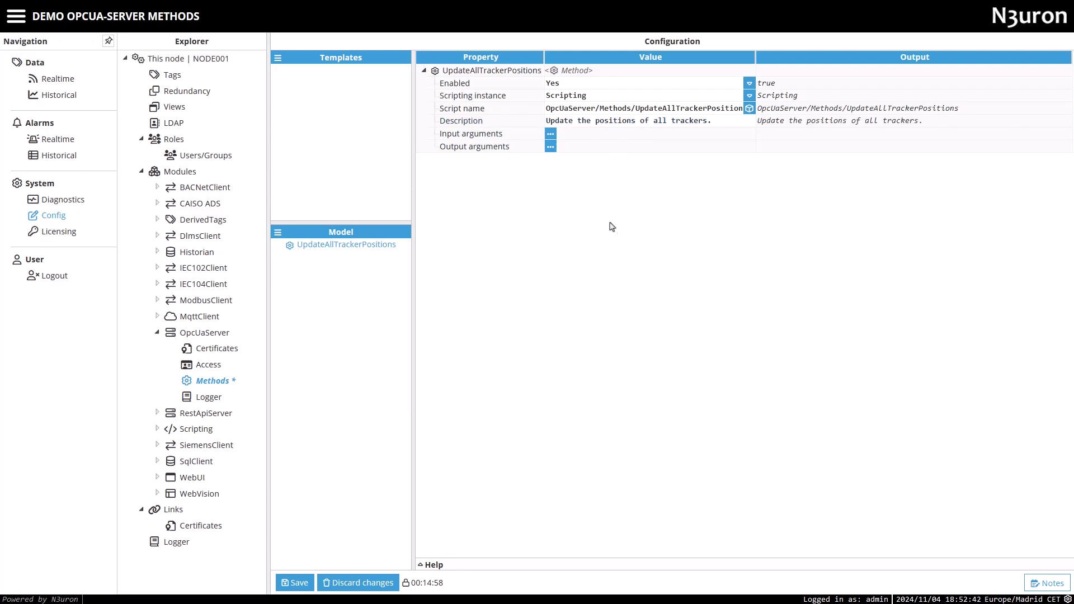
Add an input argument named targetPosition to the method and set its data type to Int8
{"action": "left_click", "coordinate": [551, 133]}
{"action": "left_click", "coordinate": [557, 154]}
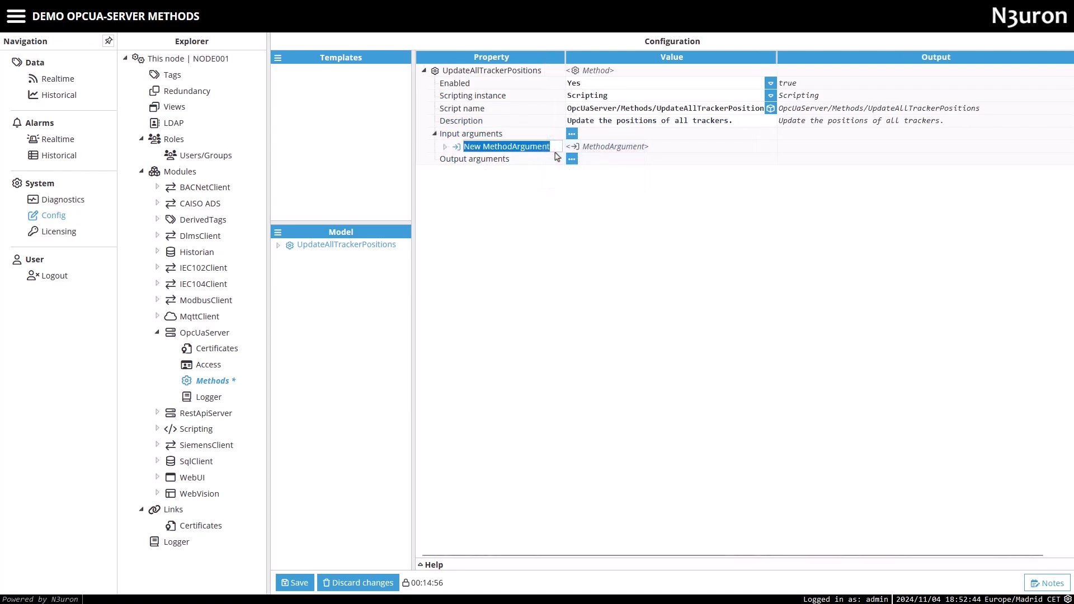
{"action": "type", "text": "targetPosition"}
{"action": "key", "text": "Return"}
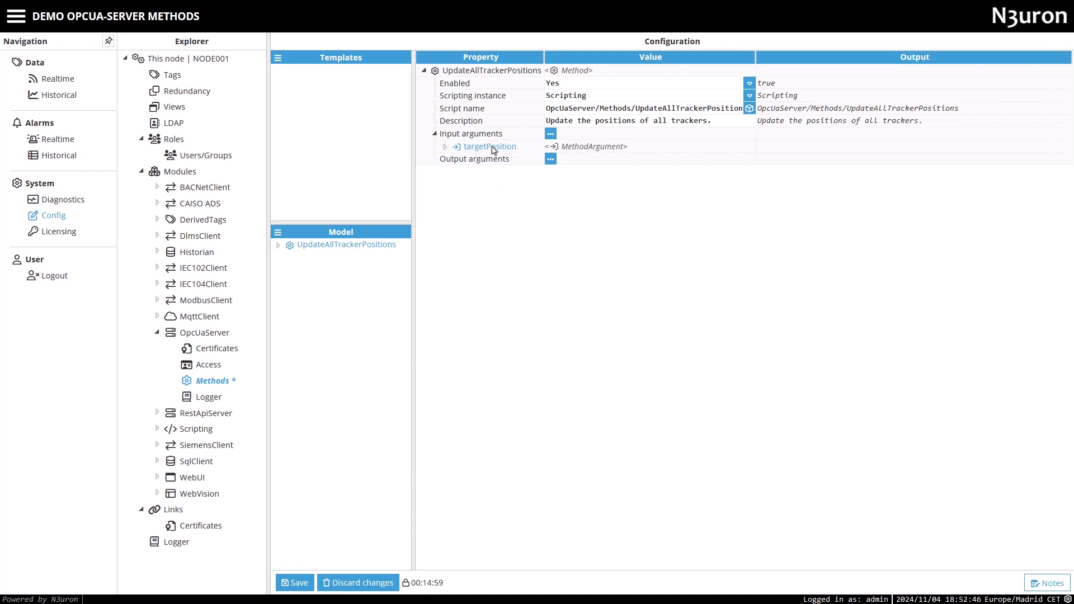
{"action": "double_click", "coordinate": [493, 150]}
{"action": "left_click", "coordinate": [595, 173]}
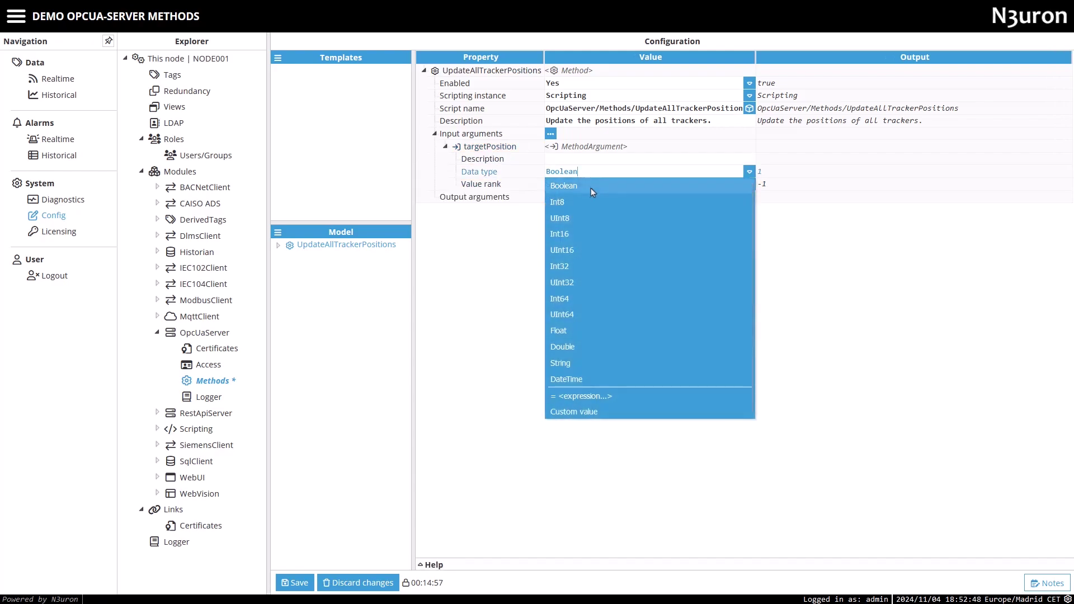
{"action": "left_click", "coordinate": [582, 202]}
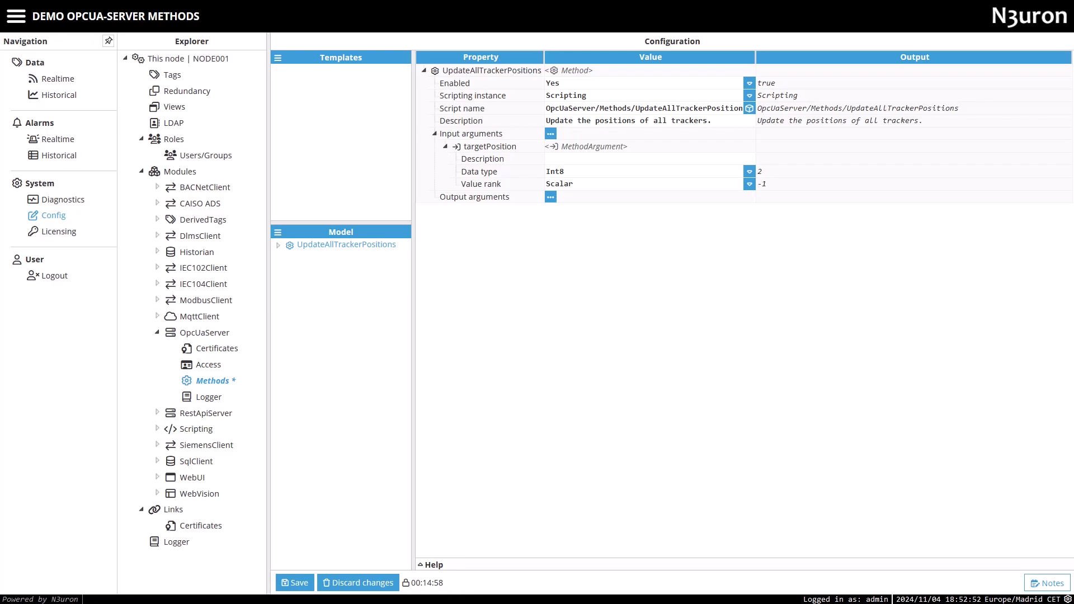
Describe targetPosition as "The desired angle for tracker alignment, within the allowable range (e.g., -90° to 90°)."
{"action": "left_click", "coordinate": [579, 164]}
{"action": "type", "text": "The desired angle for tracker alignment, within the allowable range (e.g., -90° to 90°)."}
{"action": "left_click", "coordinate": [621, 230]}
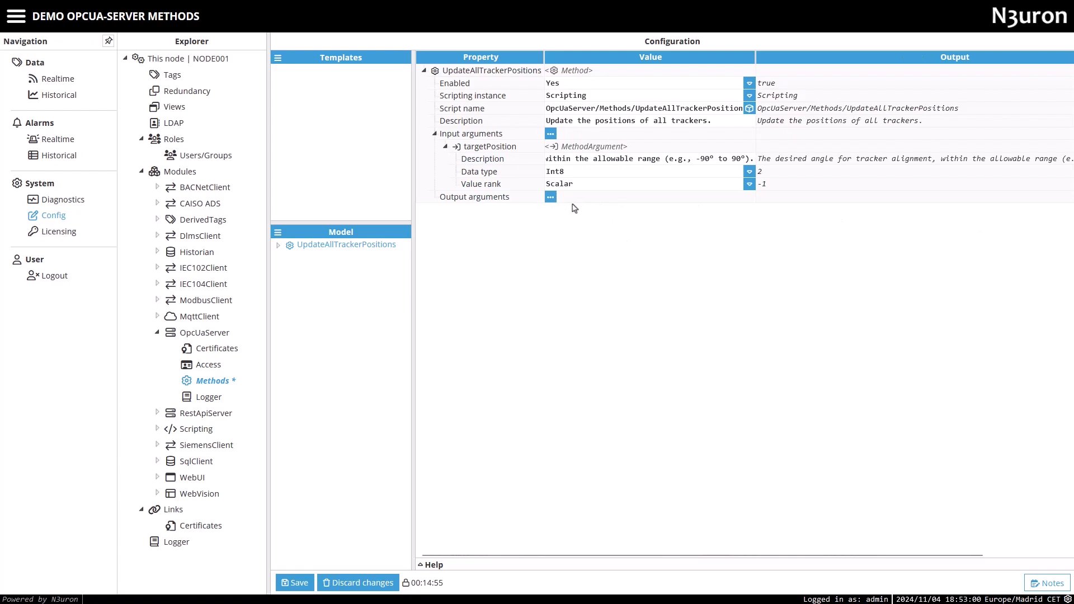
Add an output argument named isTrackerPositionUpdated to the method
{"action": "left_click", "coordinate": [551, 198]}
{"action": "left_click", "coordinate": [560, 215]}
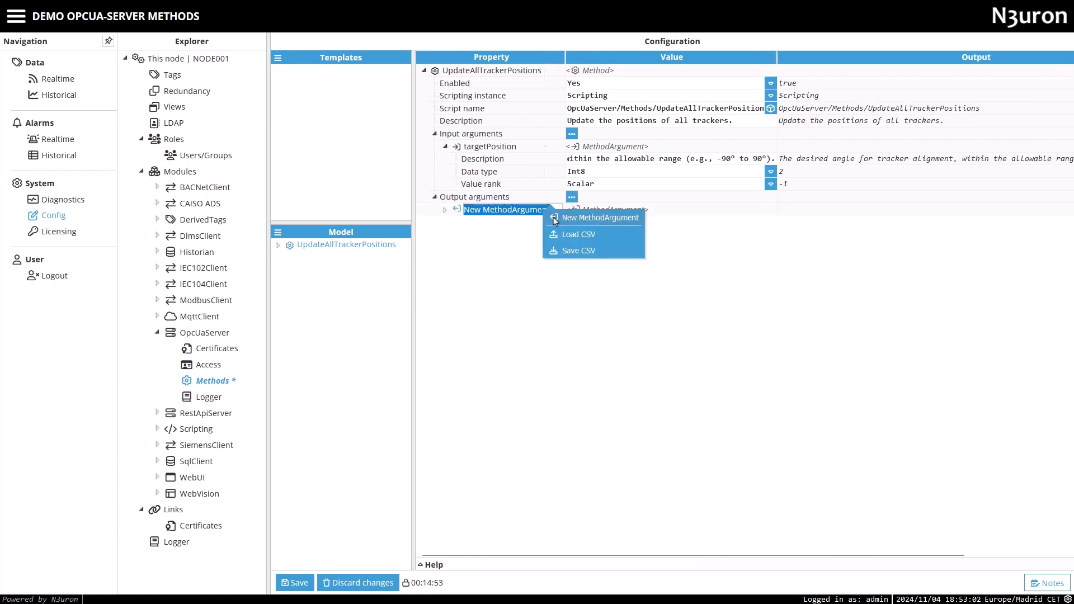
{"action": "key", "text": "ctrl+v"}
{"action": "key", "text": "Return"}
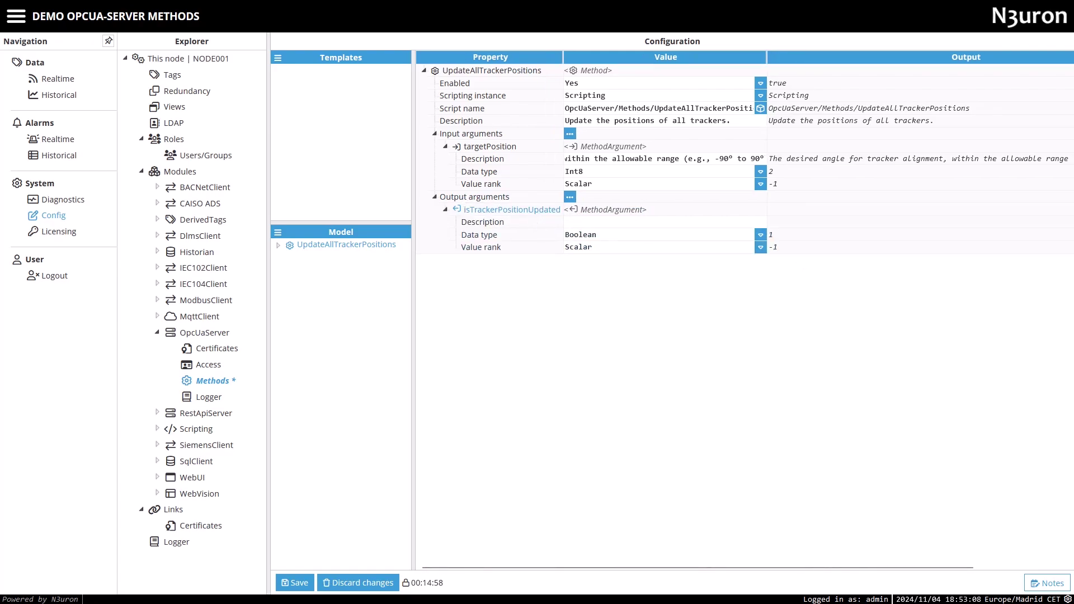
Describe isTrackerPositionUpdated as "Indicates whether the tracker position update has completed successfully" and save the configuration, restarting the OpcUaServer module
{"action": "left_click", "coordinate": [587, 222]}
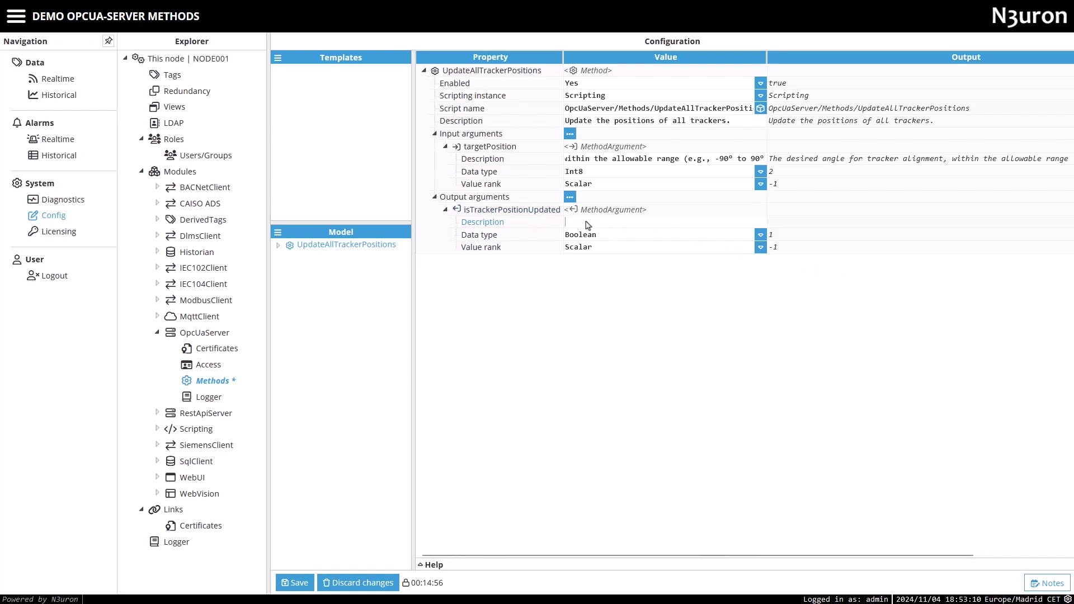
{"action": "key", "text": "ctrl+v"}
{"action": "key", "text": "Return"}
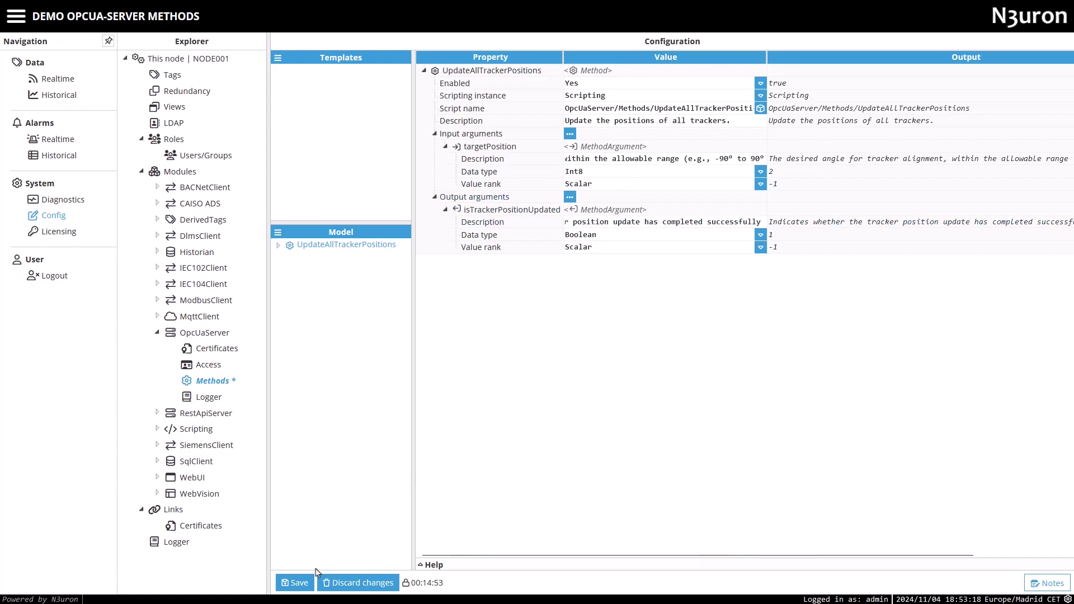
{"action": "left_click", "coordinate": [305, 584]}
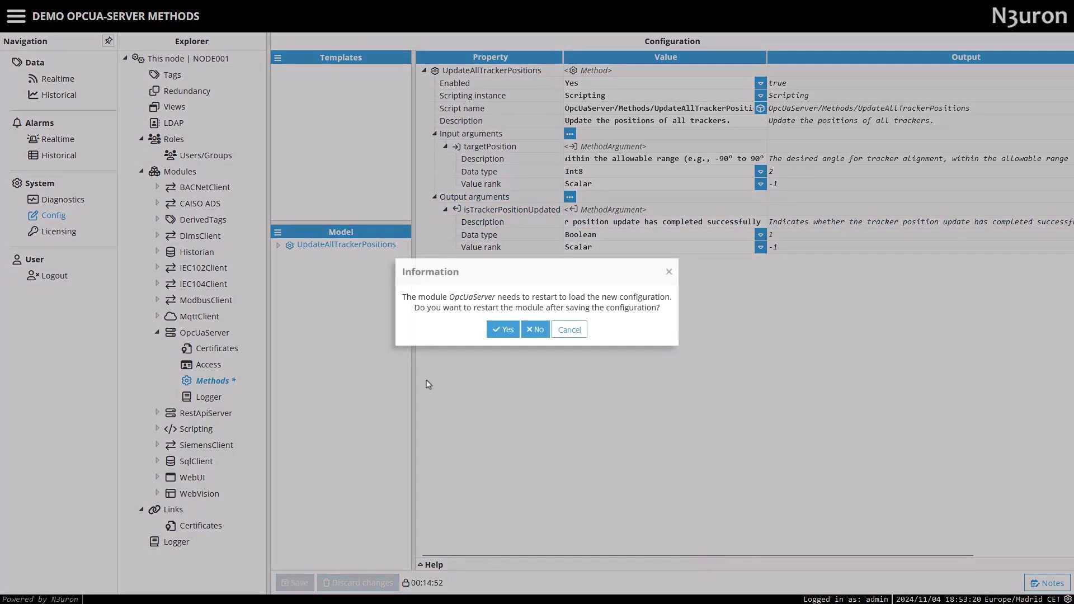
{"action": "left_click", "coordinate": [505, 330]}
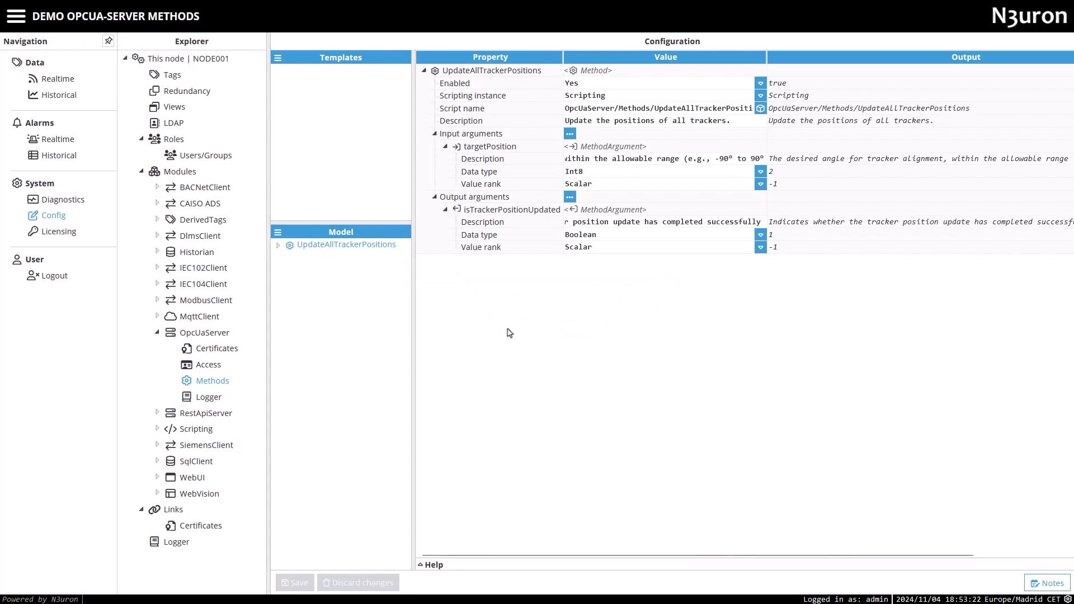
Set the Browse and Call method node permissions to Yes for the OpcUa entry in the OpcUaServer module's Access settings
{"action": "left_click", "coordinate": [204, 367]}
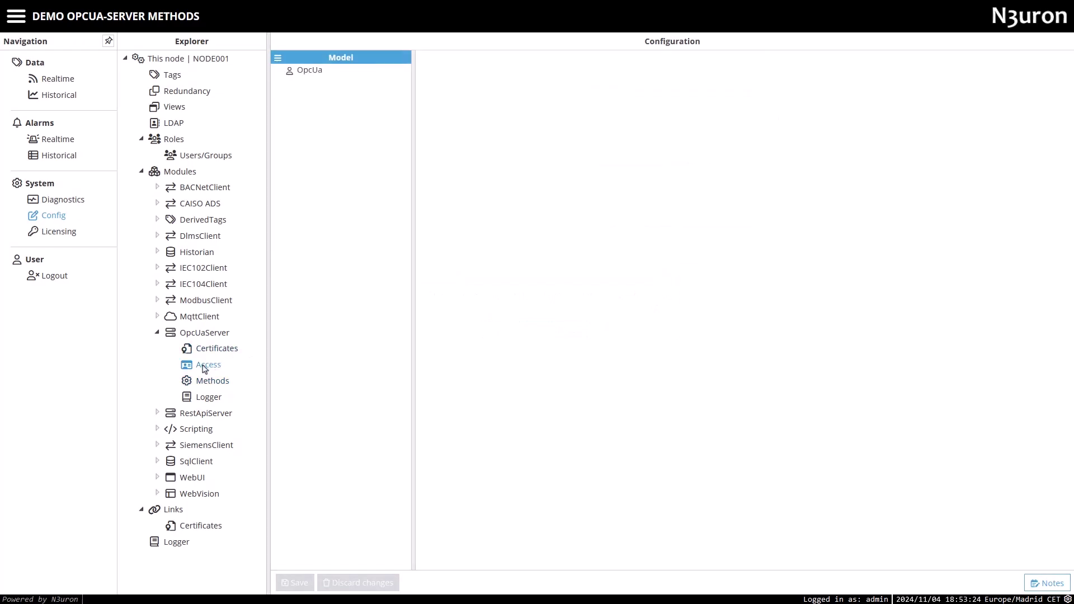
{"action": "left_click", "coordinate": [309, 72]}
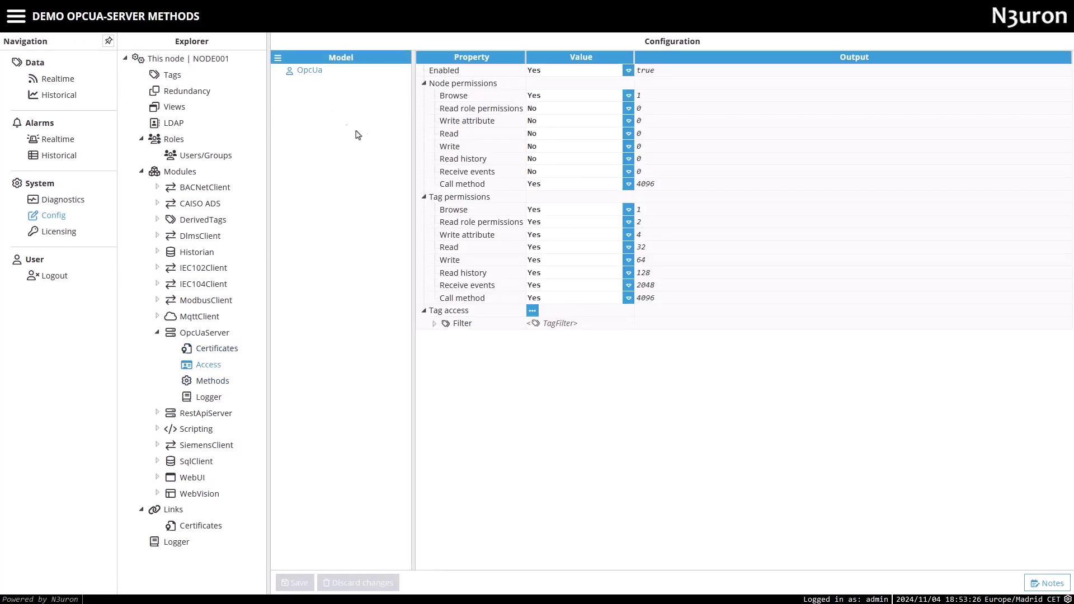
{"action": "left_click", "coordinate": [571, 96]}
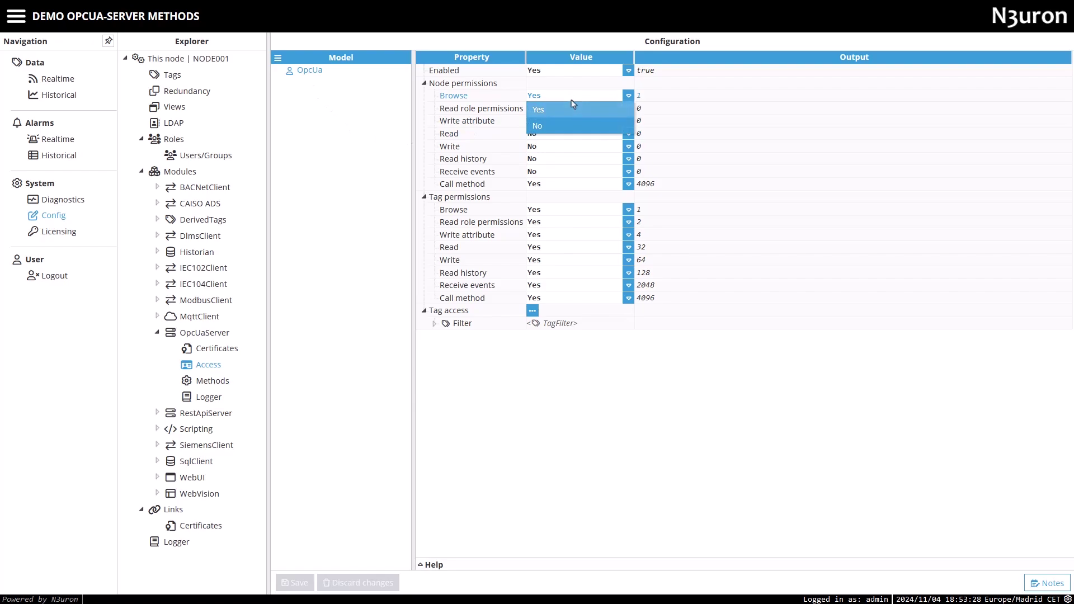
{"action": "left_click", "coordinate": [570, 110]}
{"action": "left_click", "coordinate": [558, 188]}
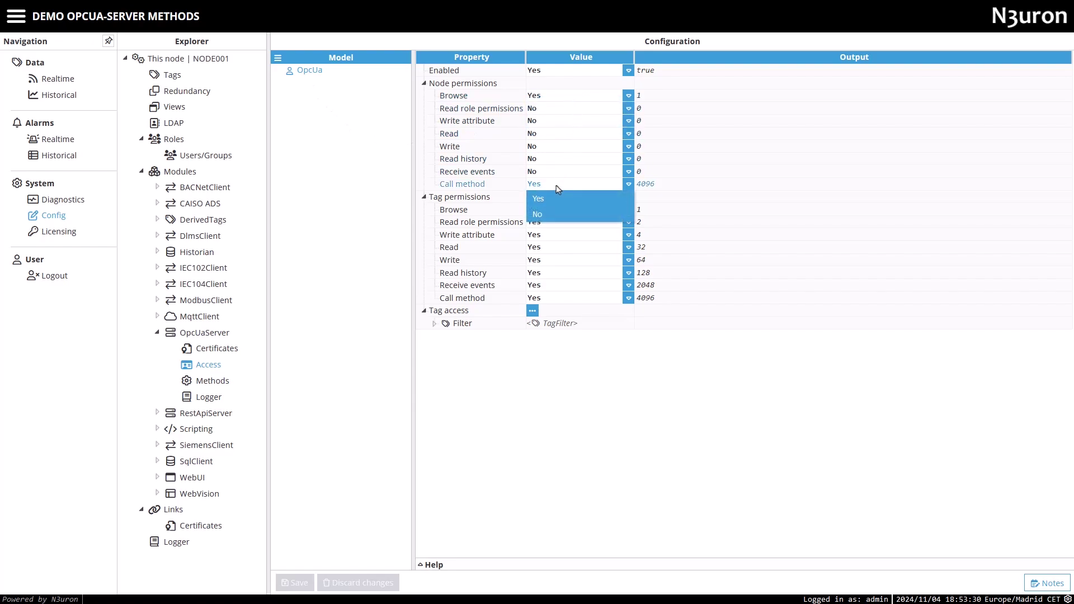
{"action": "left_click", "coordinate": [558, 197]}
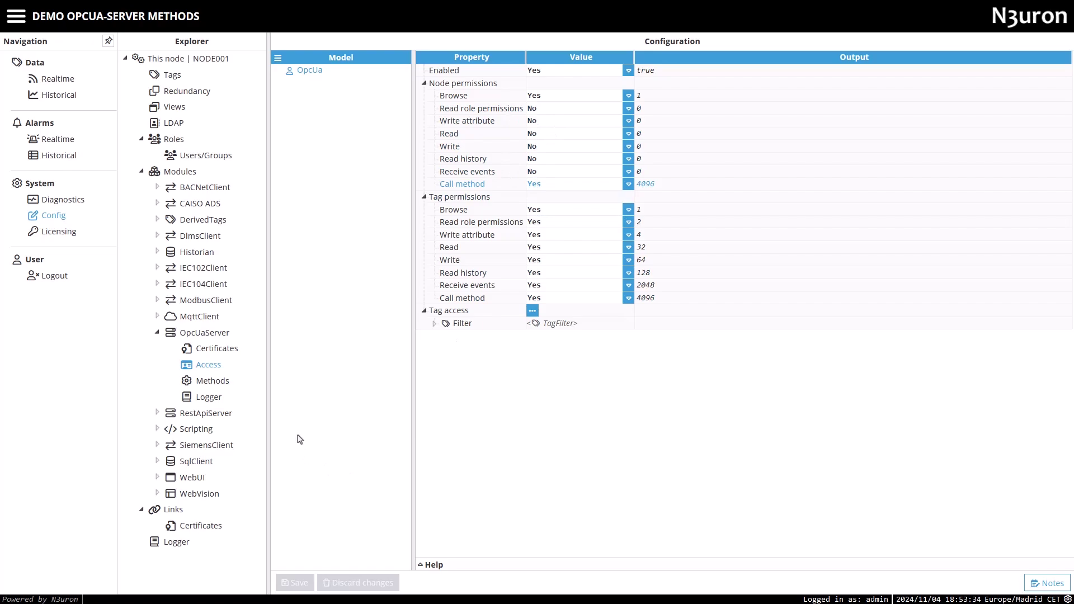
Show the realtime tag list and switch to UaExpert, placing its window over the lower part of the list
{"action": "left_click", "coordinate": [53, 79]}
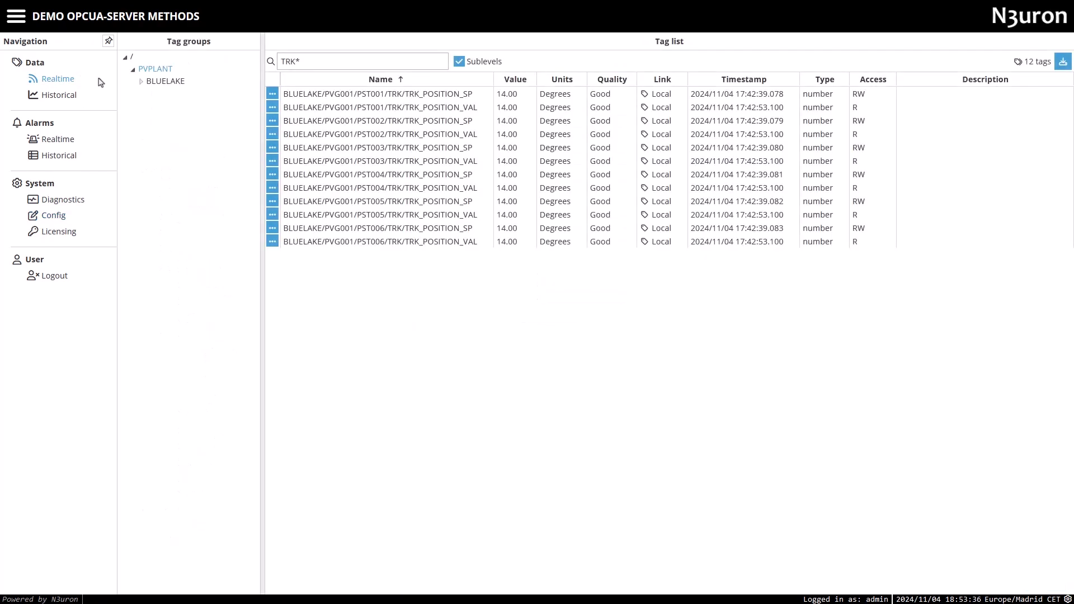
{"action": "key", "text": "alt+Tab"}
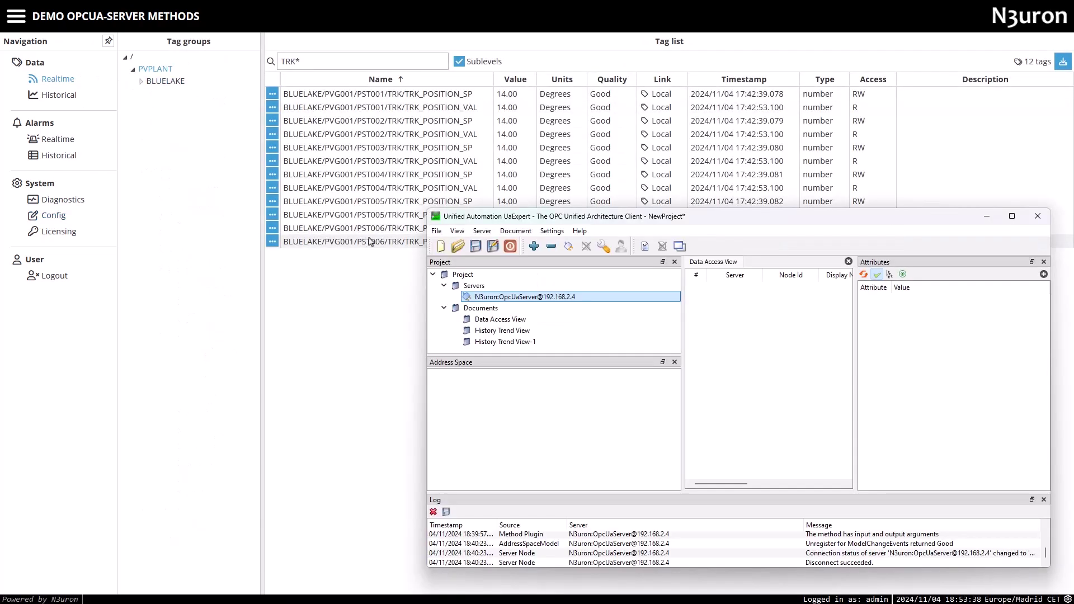
{"action": "left_click_drag", "start_coordinate": [606, 221], "coordinate": [598, 218]}
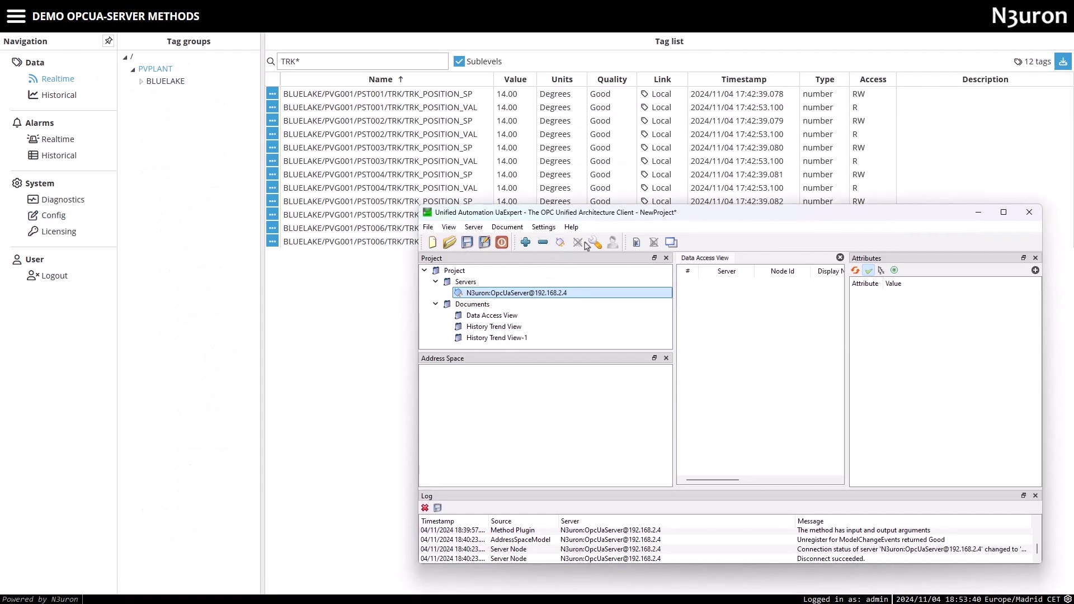
{"action": "left_click", "coordinate": [560, 242]}
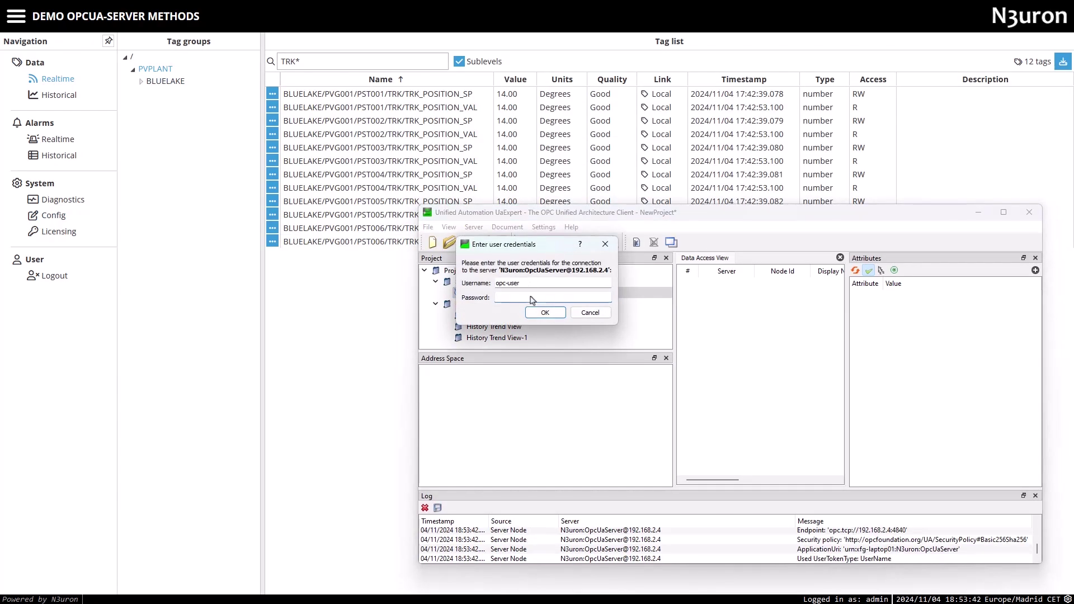
{"action": "left_click", "coordinate": [532, 300]}
{"action": "left_click", "coordinate": [546, 313]}
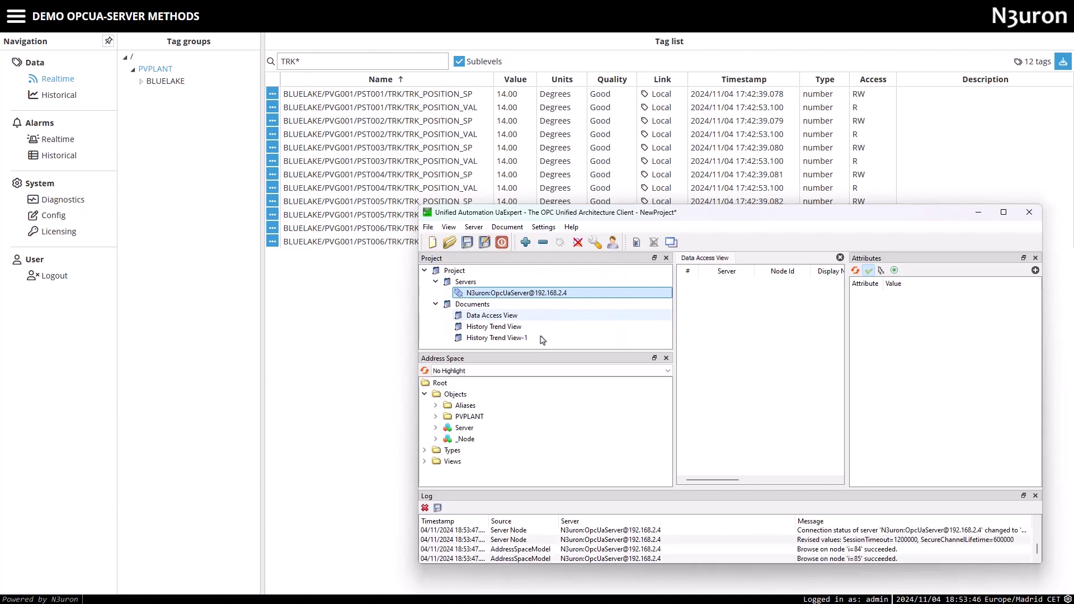
Call the UpdateAllTrackerPositions method from the Methods folder of the _Node object with targetPosition set to 90
{"action": "left_click", "coordinate": [436, 439]}
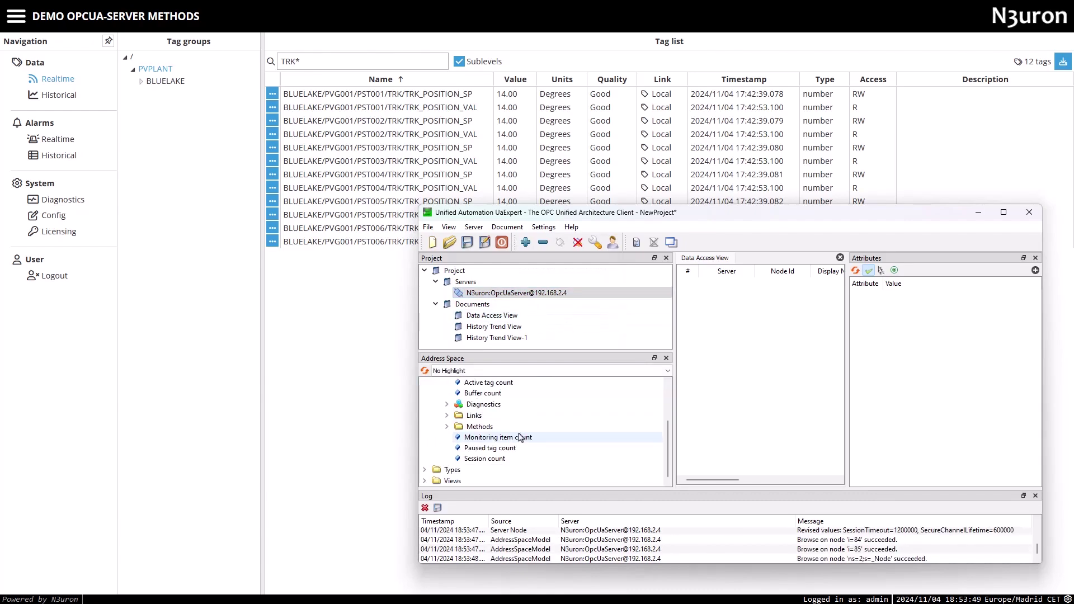
{"action": "left_click", "coordinate": [447, 427]}
{"action": "right_click", "coordinate": [496, 440]}
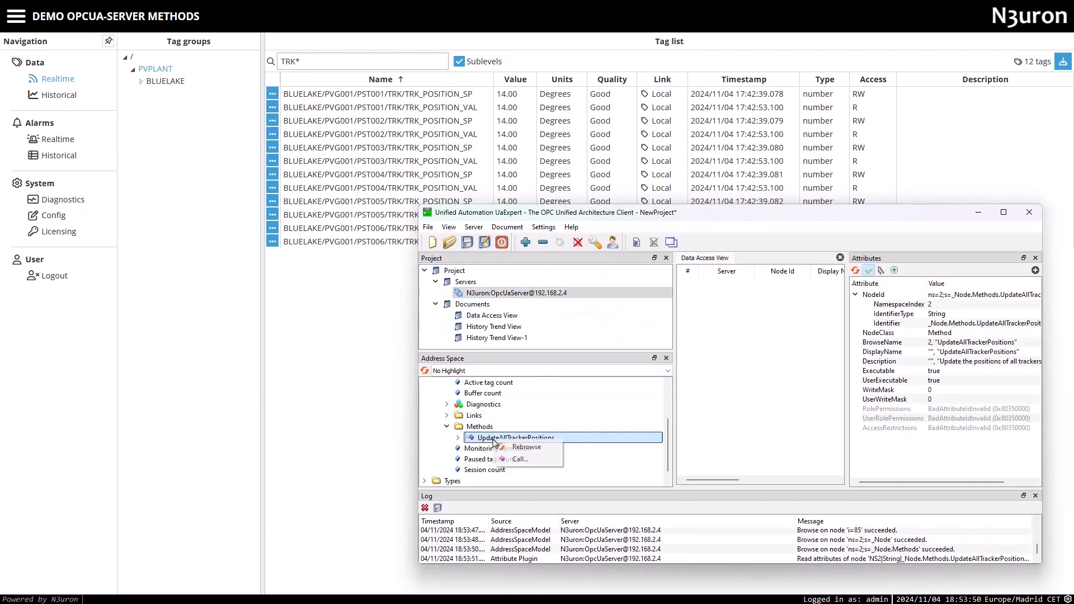
{"action": "left_click", "coordinate": [517, 460]}
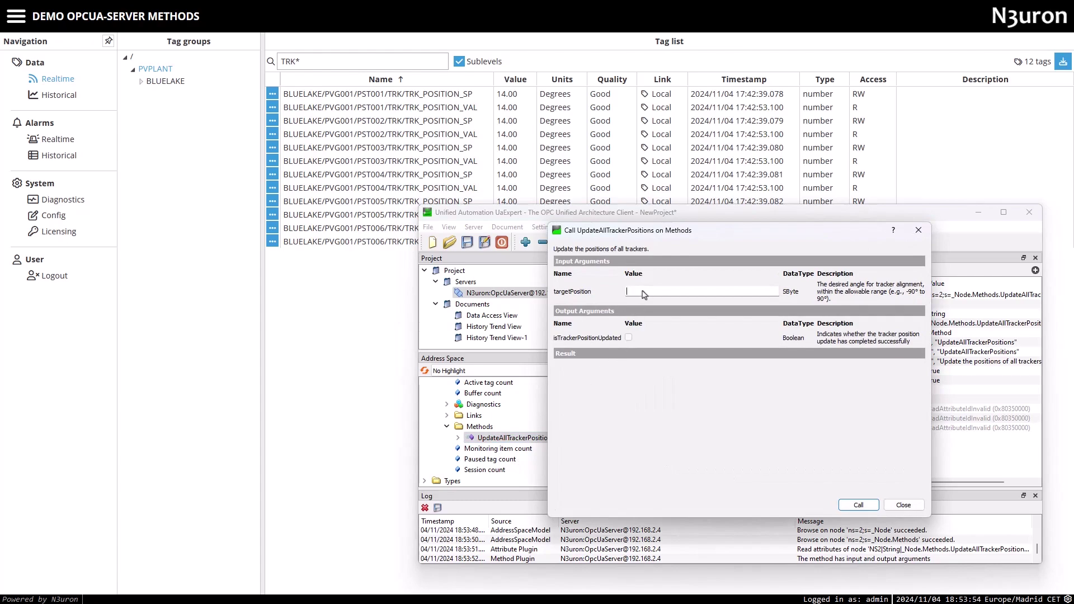
{"action": "left_click", "coordinate": [644, 291]}
{"action": "type", "text": "90"}
{"action": "left_click", "coordinate": [861, 507]}
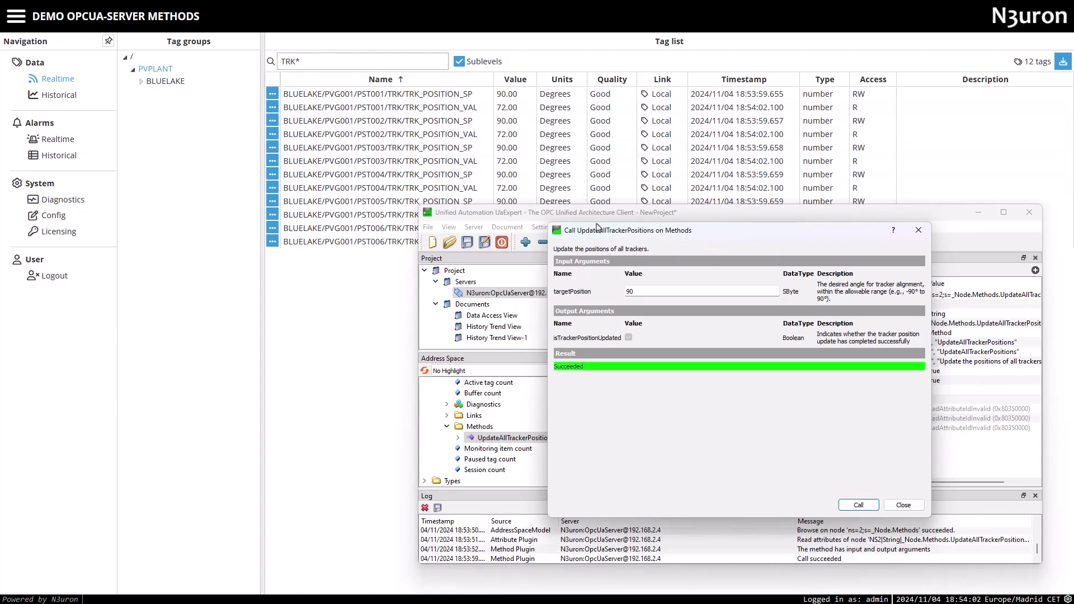
Move the method call dialog slightly lower and call UpdateAllTrackerPositions again with the out-of-range targetPosition -96
{"action": "left_click_drag", "start_coordinate": [615, 235], "coordinate": [639, 271]}
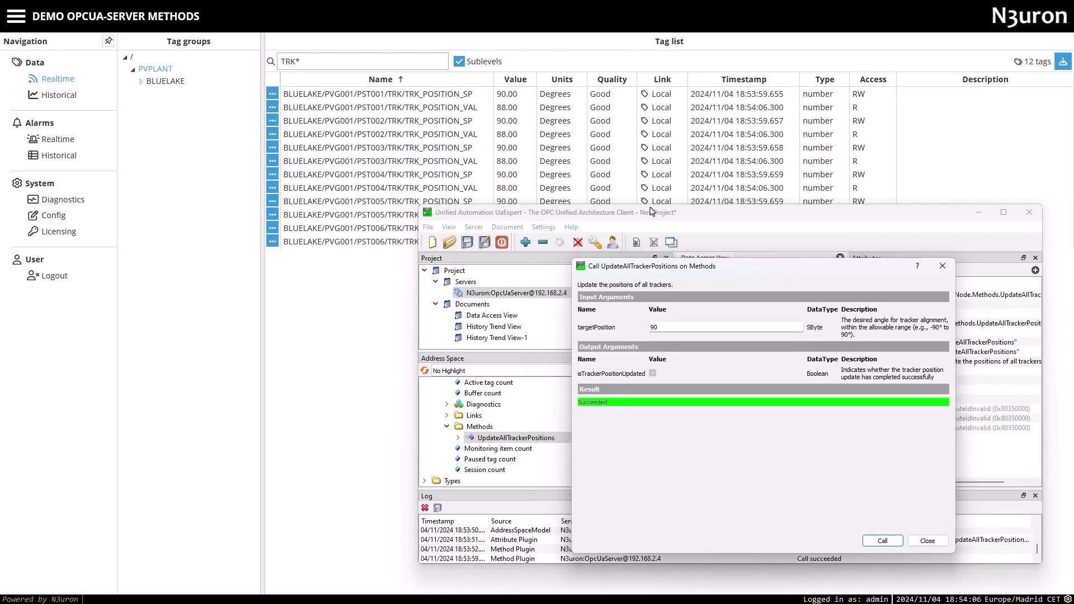
{"action": "double_click", "coordinate": [666, 331]}
{"action": "type", "text": "-96"}
{"action": "left_click", "coordinate": [883, 542]}
{"action": "left_click", "coordinate": [883, 541]}
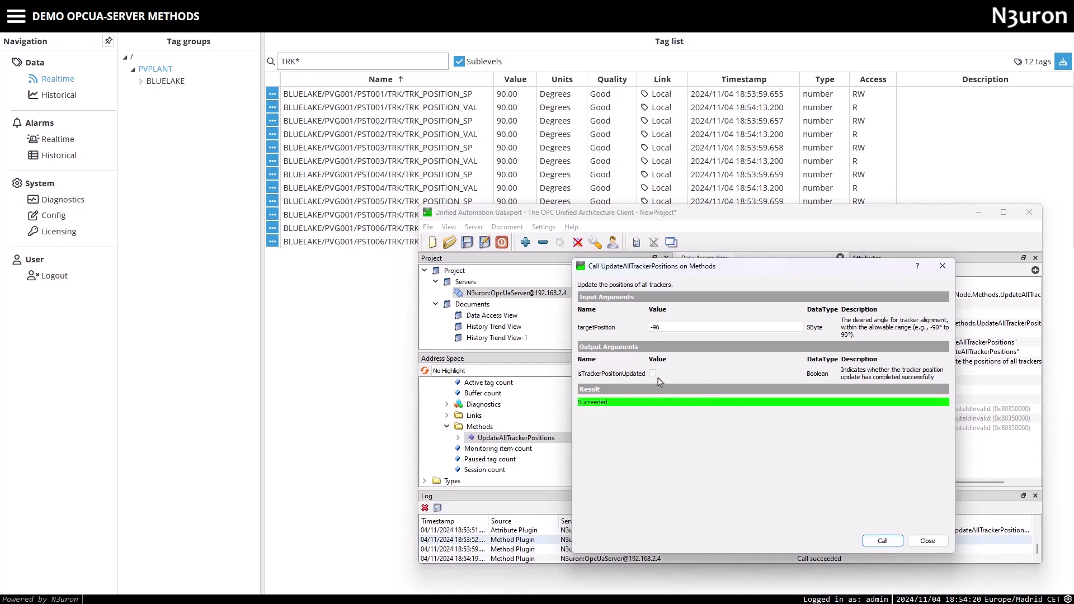